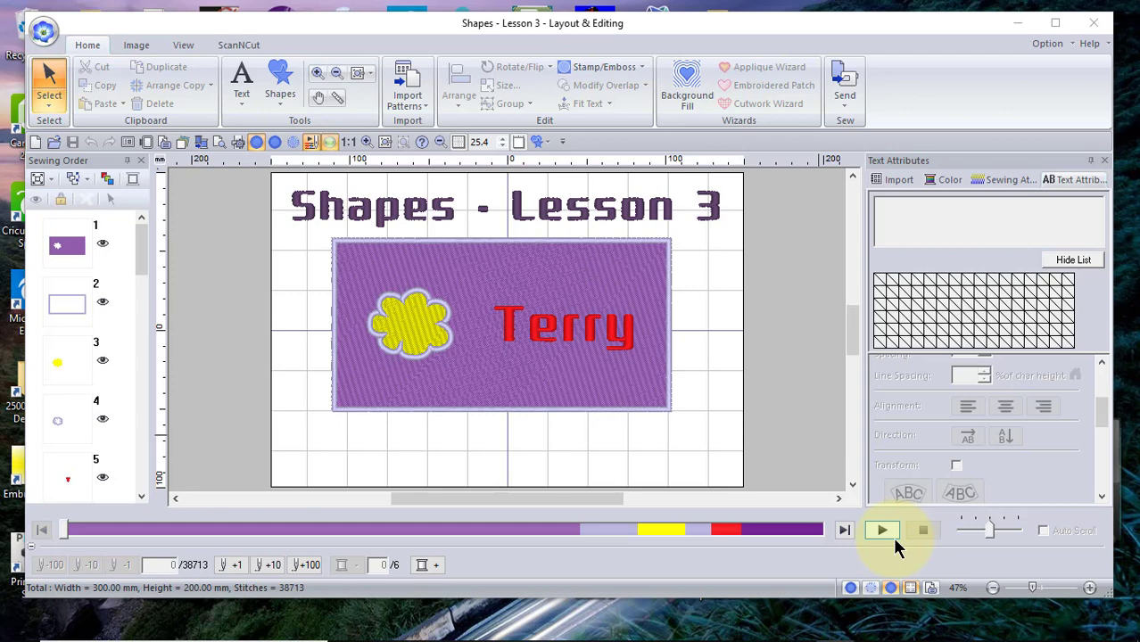
left_click(277, 89)
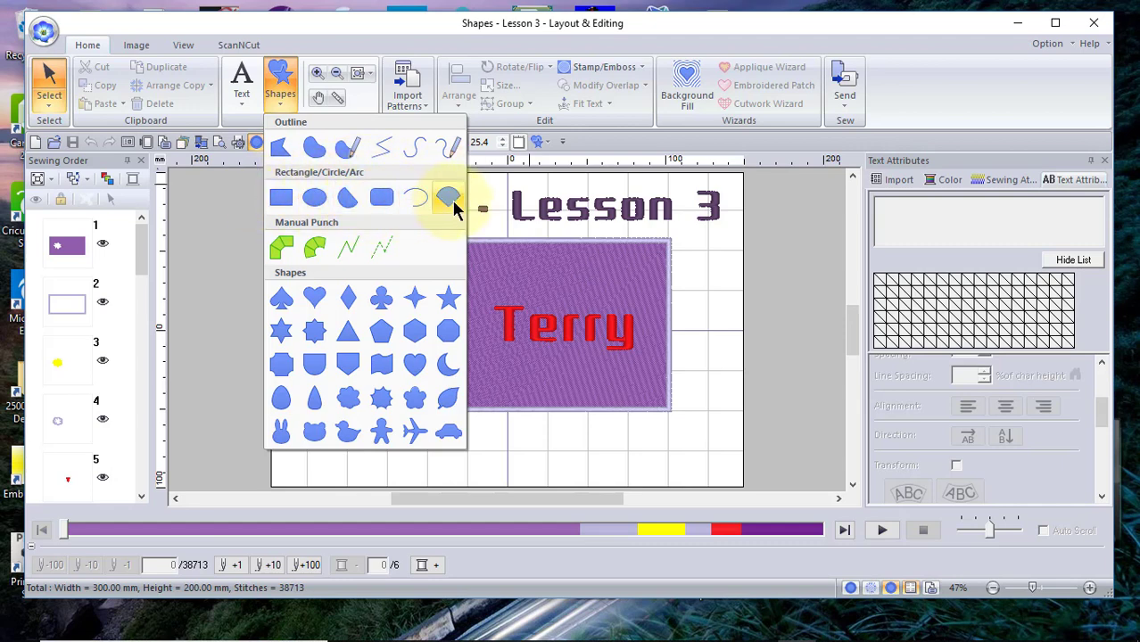
left_click(723, 290)
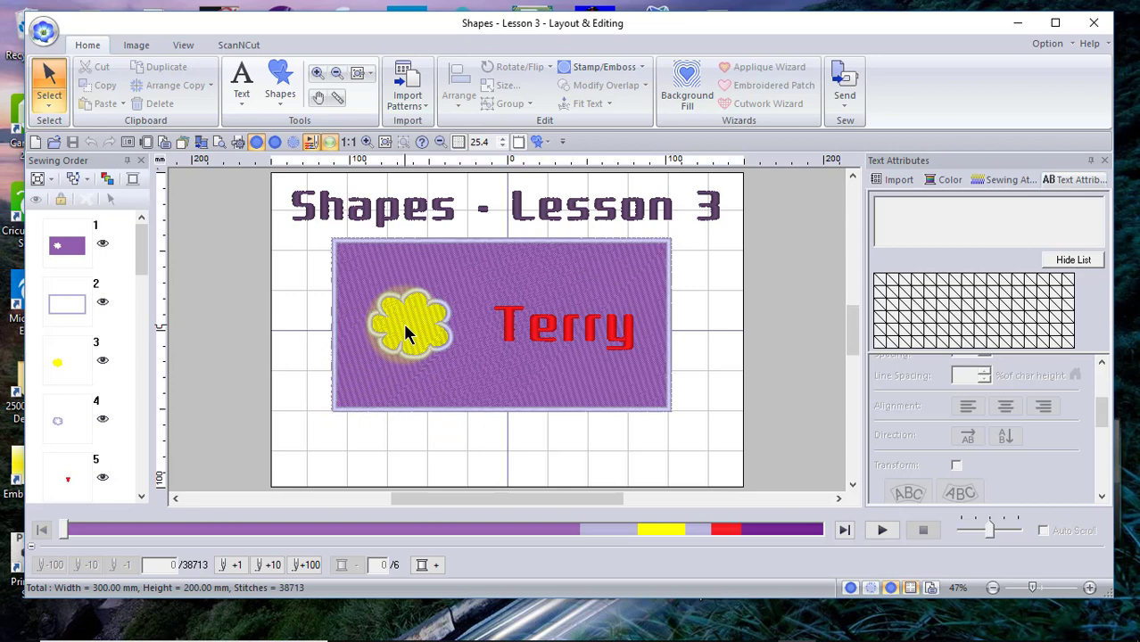
left_click(283, 94)
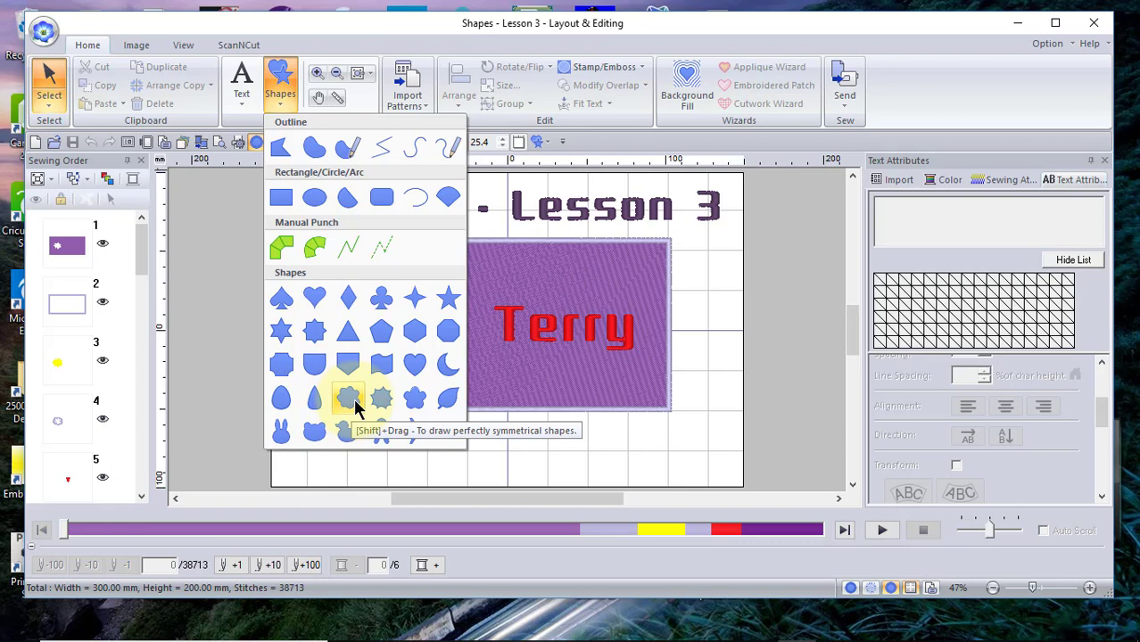
left_click(413, 400)
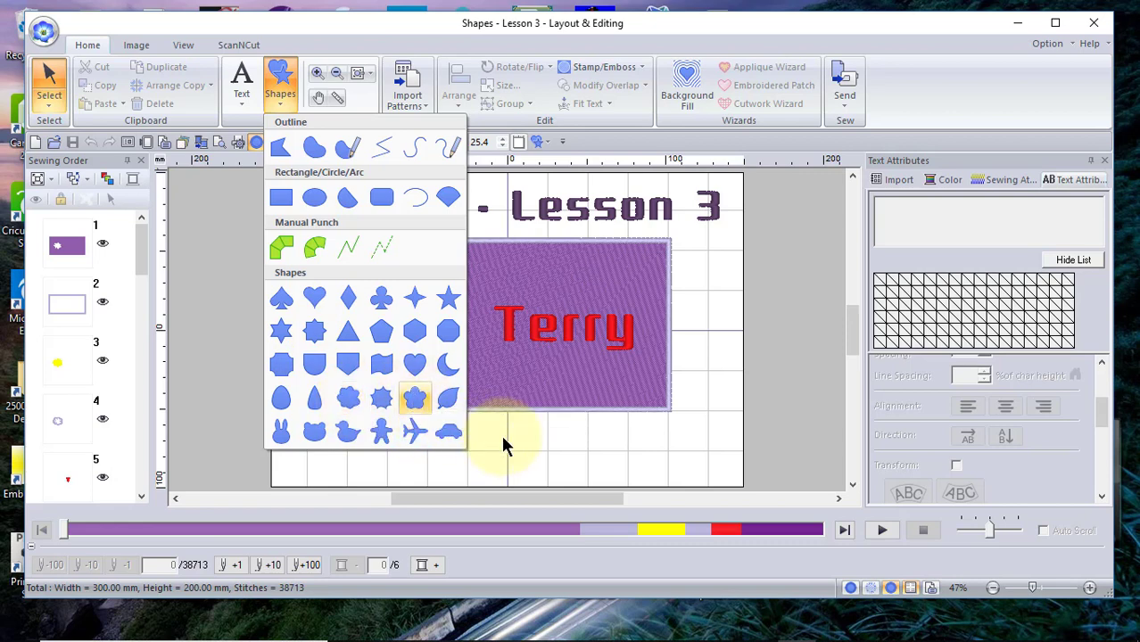
left_click(502, 444)
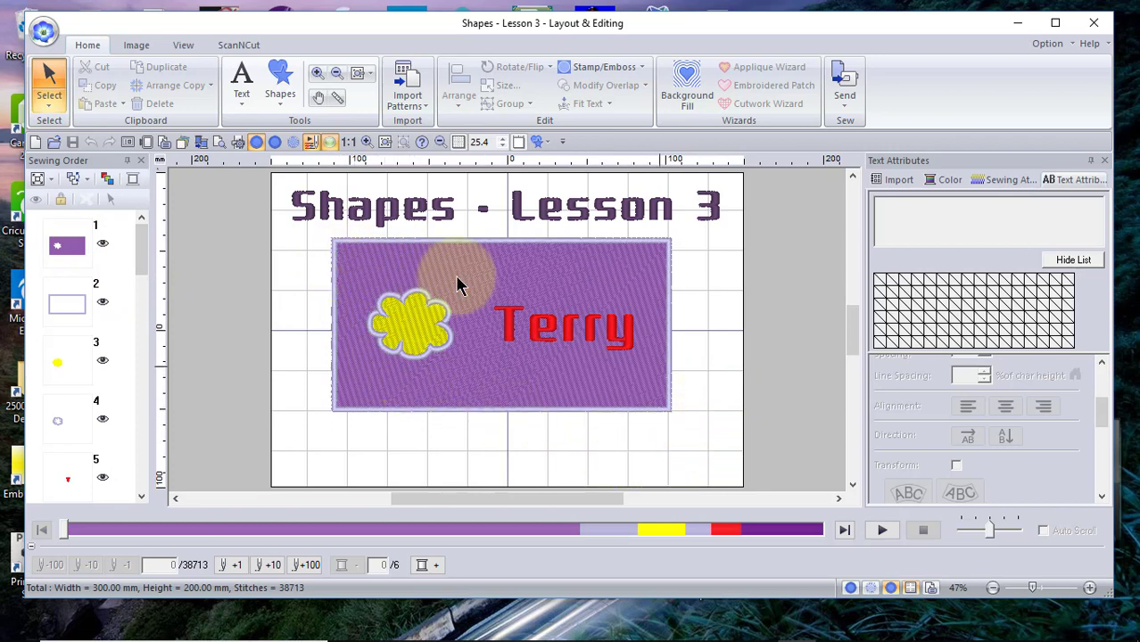
Start a new design and draw a rectangle about 193 mm wide and 85 mm high across the middle of the page.
left_click(42, 36)
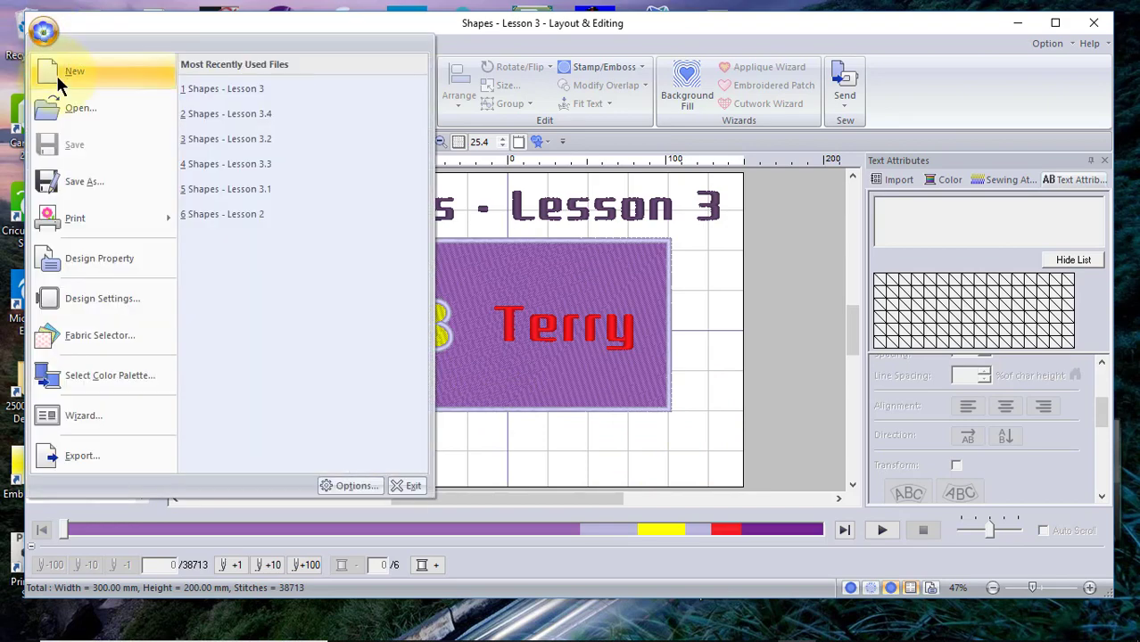
left_click(53, 74)
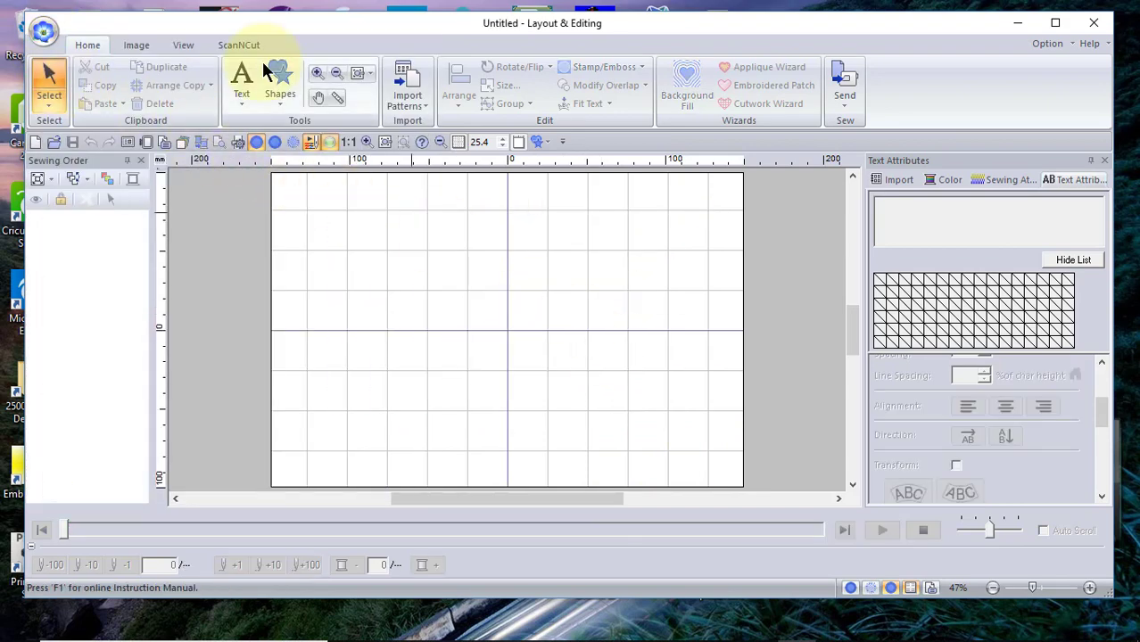
left_click(284, 82)
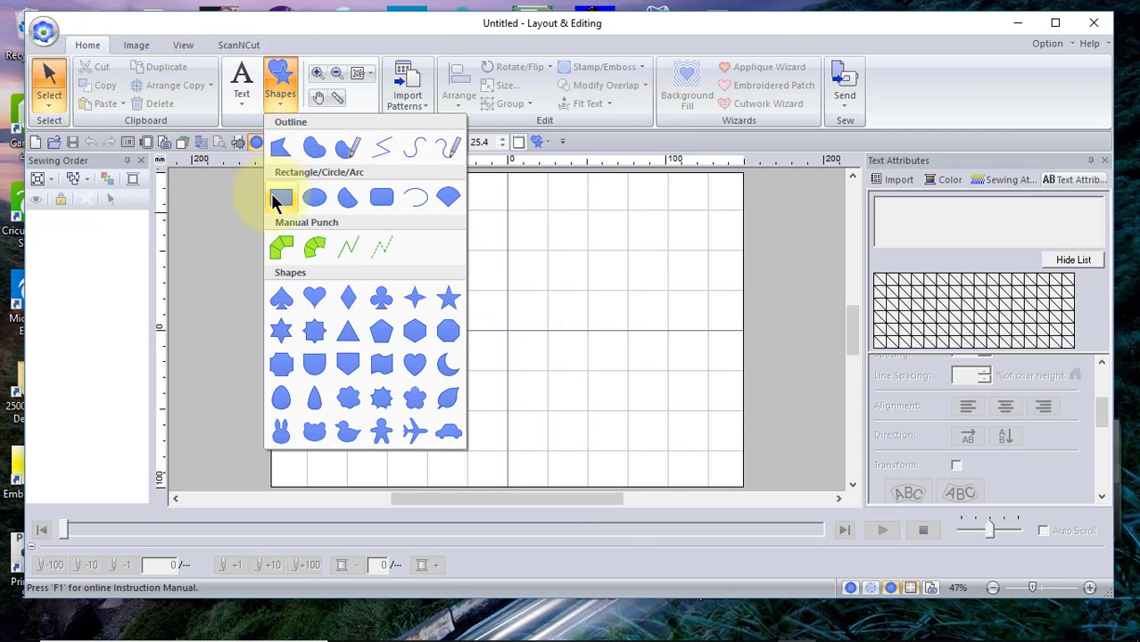
left_click(280, 196)
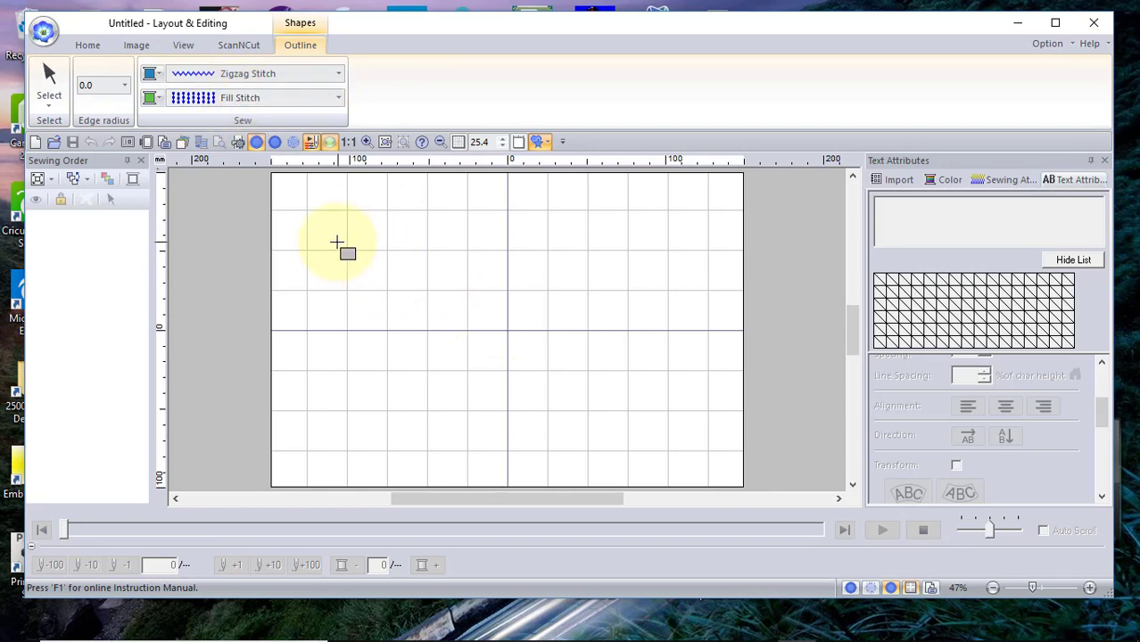
left_click_drag(339, 249, 637, 377)
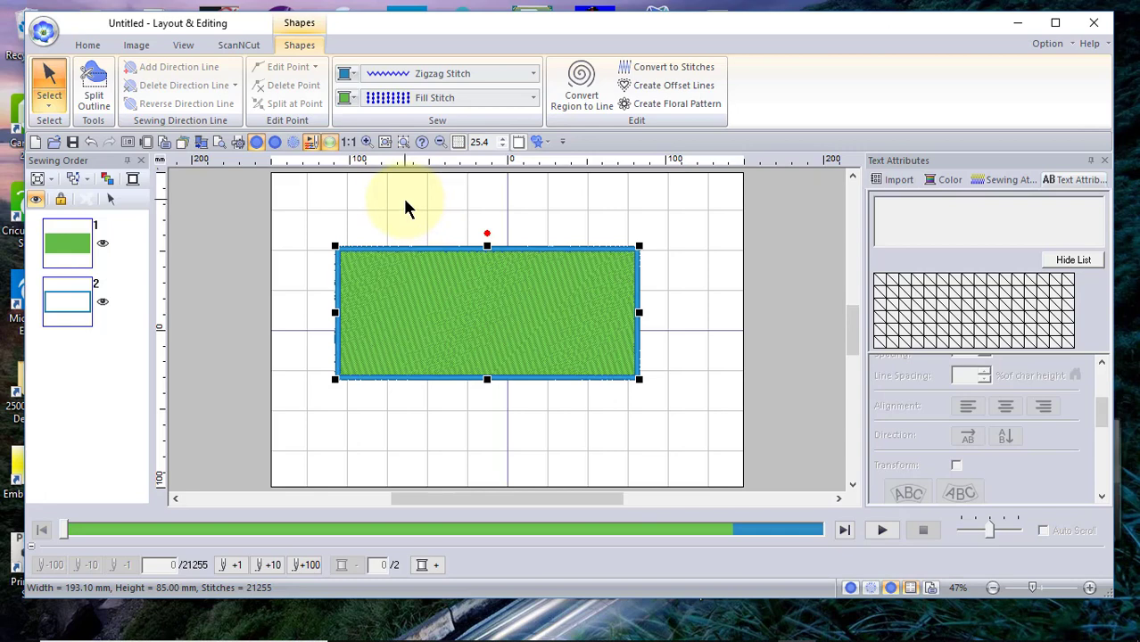
left_click(364, 183)
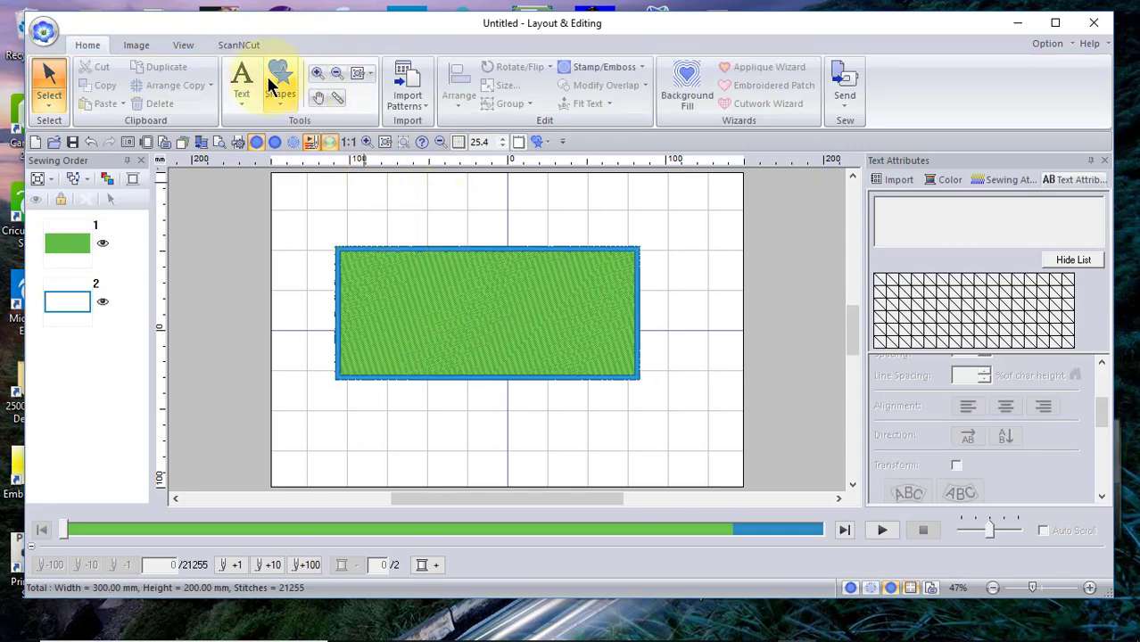
Draw a cloud-like flower shape about 82 × 48 mm inside the rectangle and change its fill stitch colour to yellow.
left_click(276, 87)
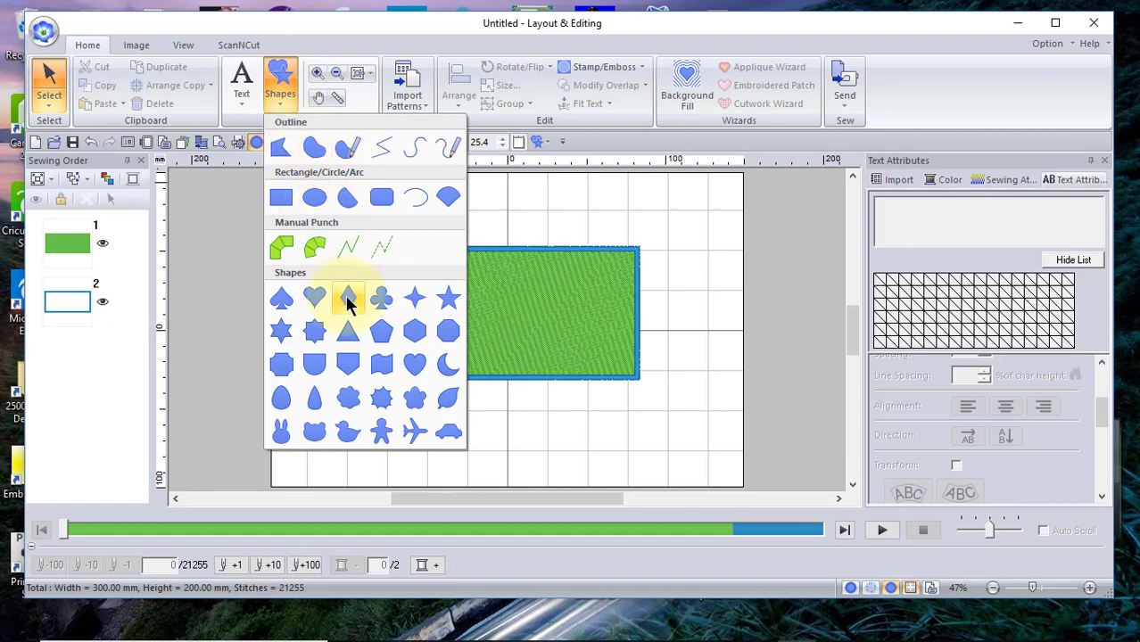
left_click(360, 404)
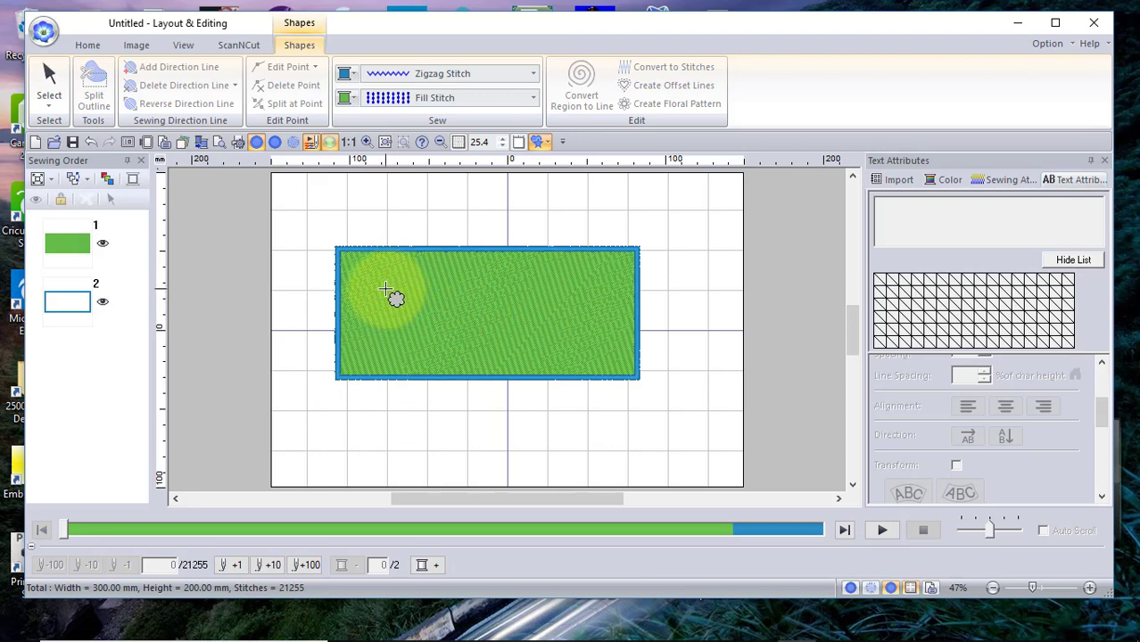
left_click_drag(385, 289, 515, 373)
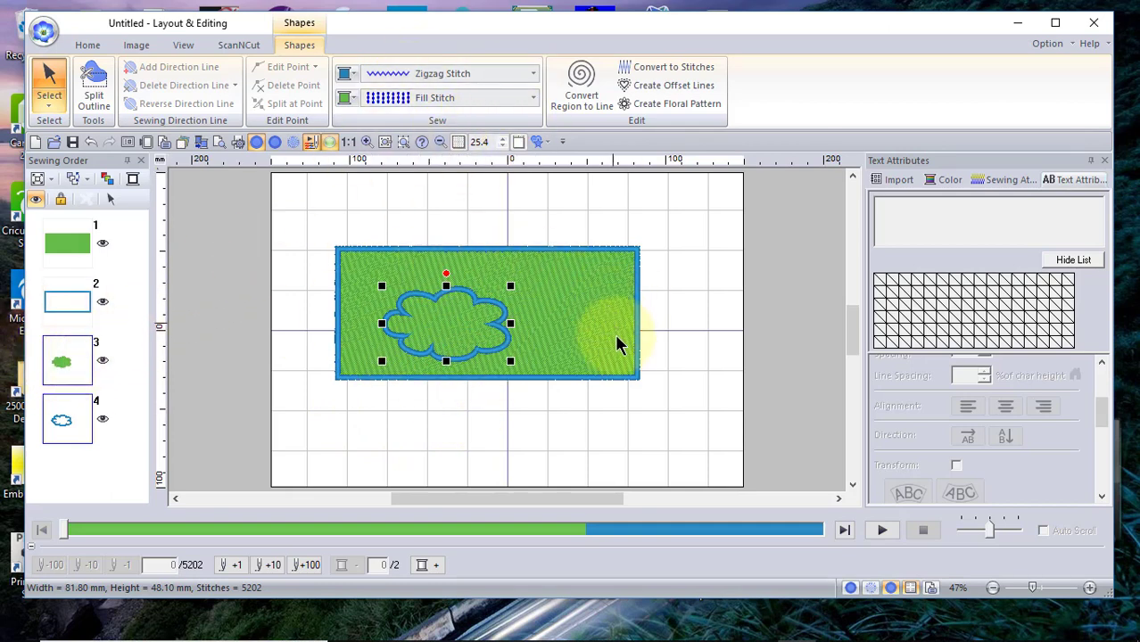
left_click(352, 100)
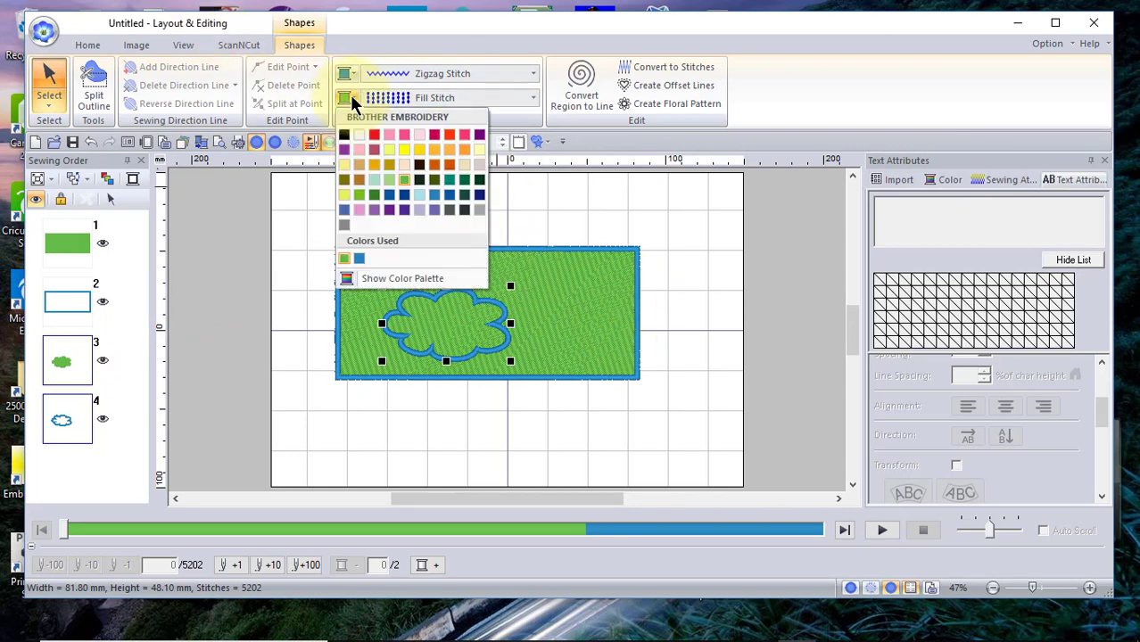
left_click(419, 150)
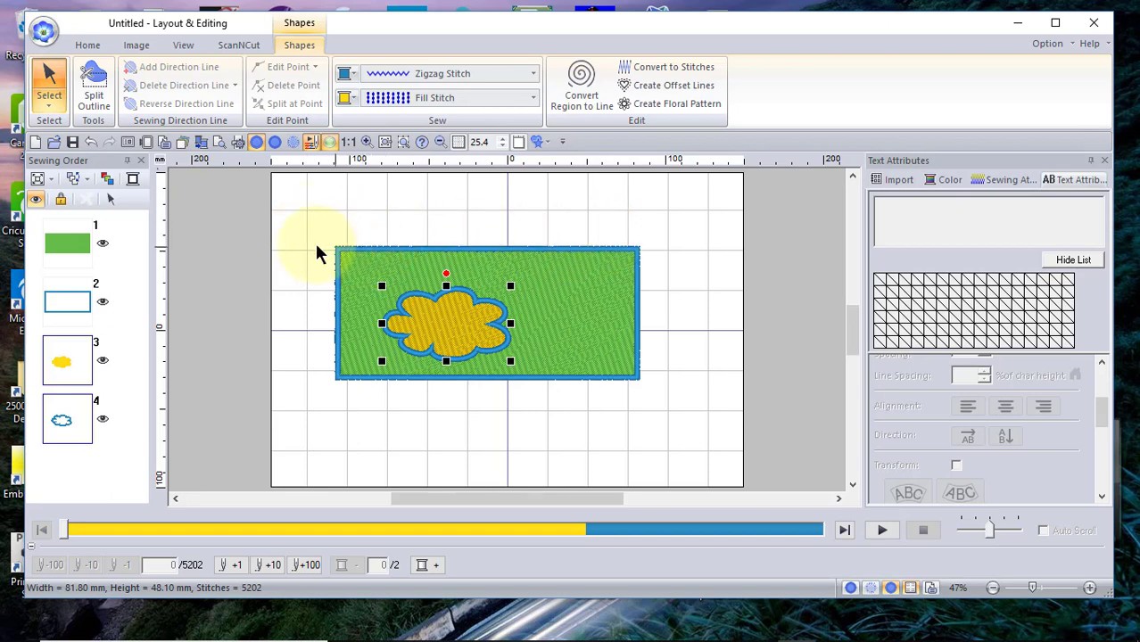
Apply hole sewing to the rectangle and the cloud-like shape so the rectangle's fill is not sewn beneath the shape.
left_click(61, 241)
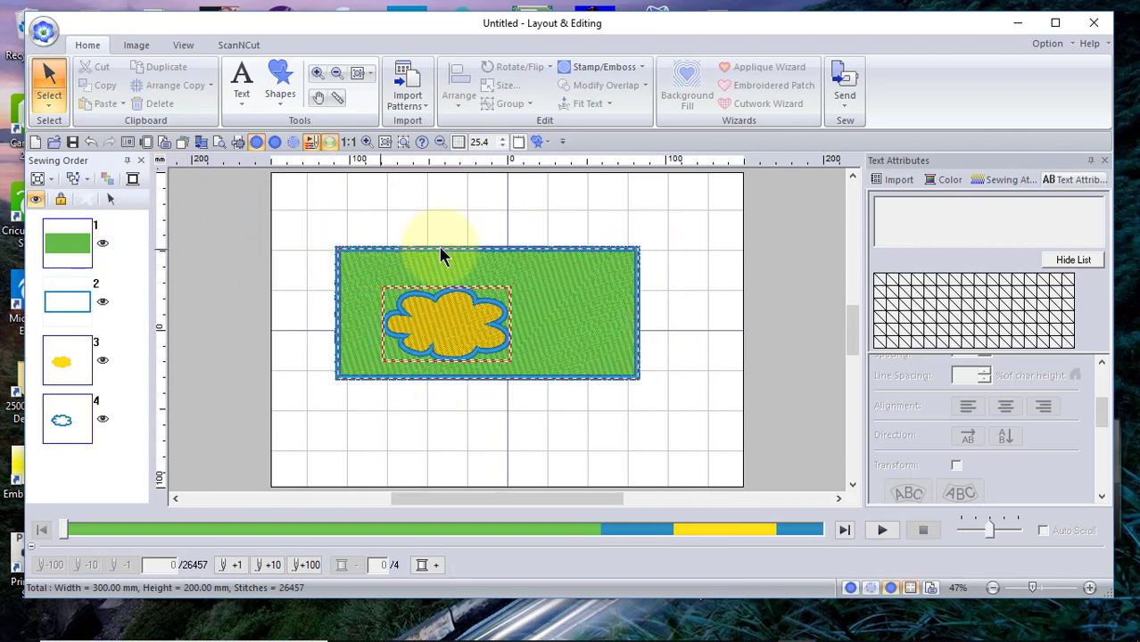
left_click(109, 198)
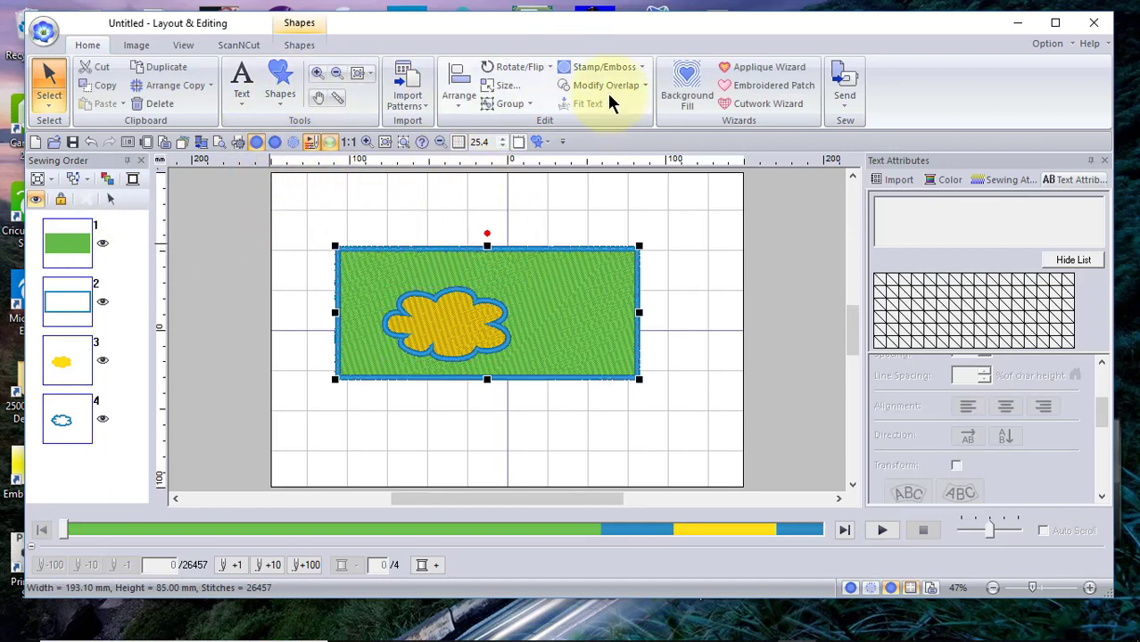
left_click(608, 84)
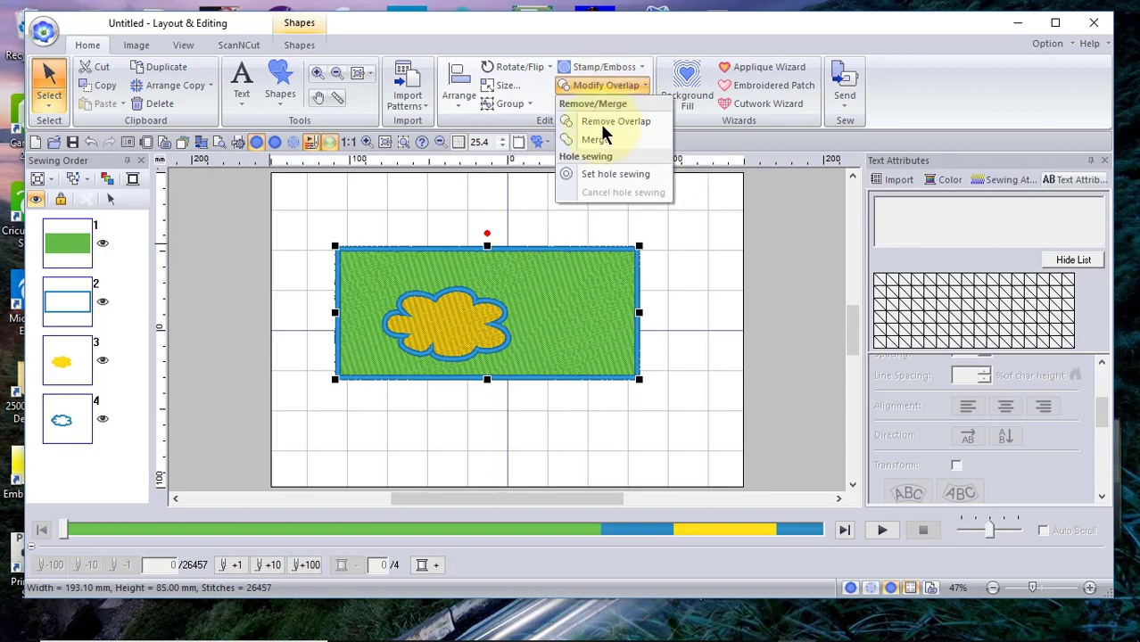
left_click(614, 175)
left_click(563, 477)
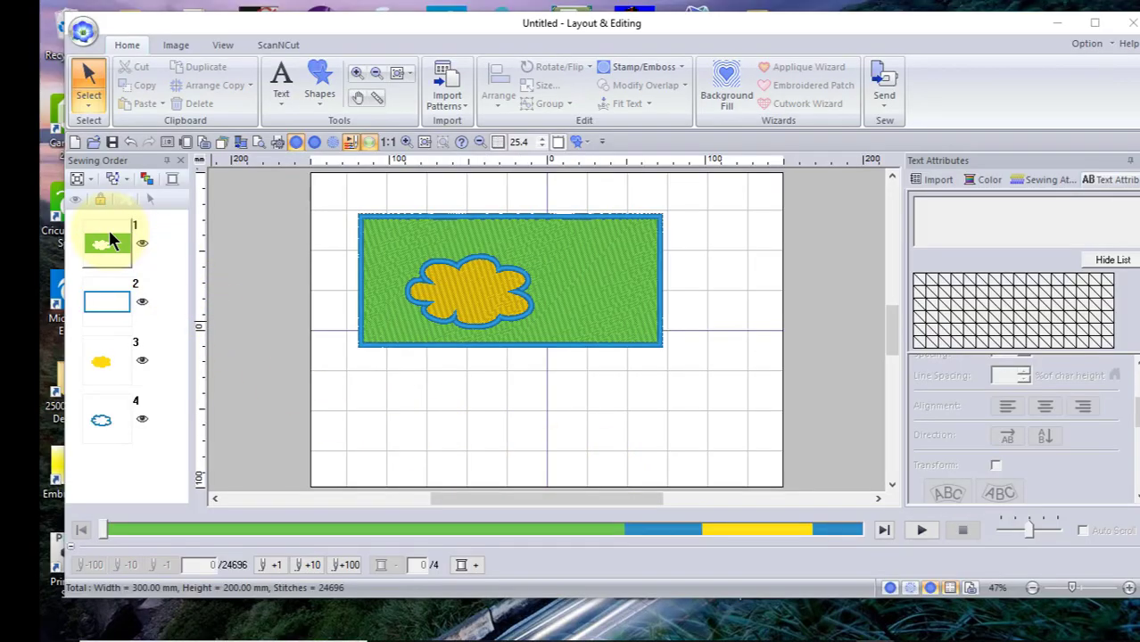
mouse_move(90, 247)
left_mouse_down()
mouse_move(117, 254)
mouse_move(109, 243)
mouse_move(120, 257)
mouse_move(100, 251)
mouse_move(108, 246)
left_mouse_up()
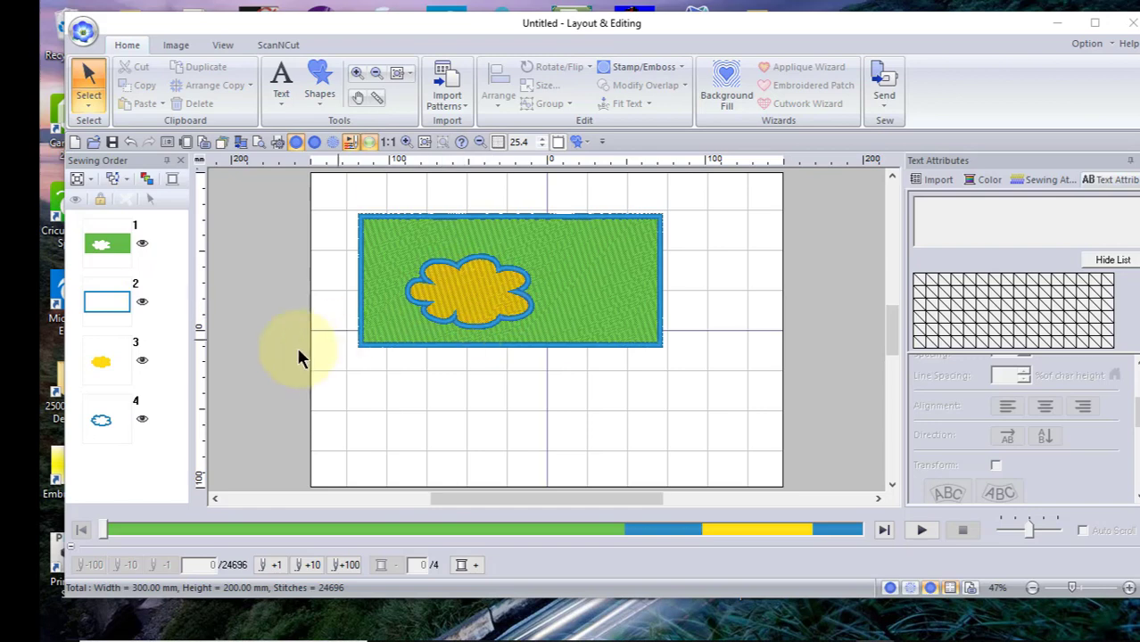
Set the zigzag width of the cloud-like shape's outline to 4.0 mm.
left_click(104, 422)
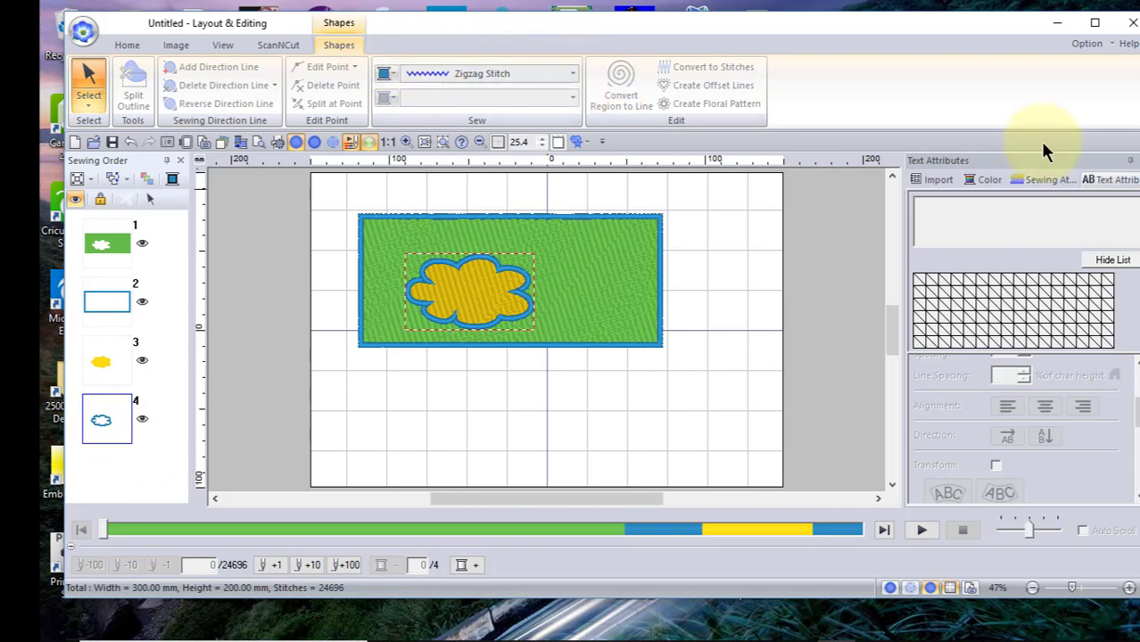
left_click(1037, 181)
left_click(1035, 184)
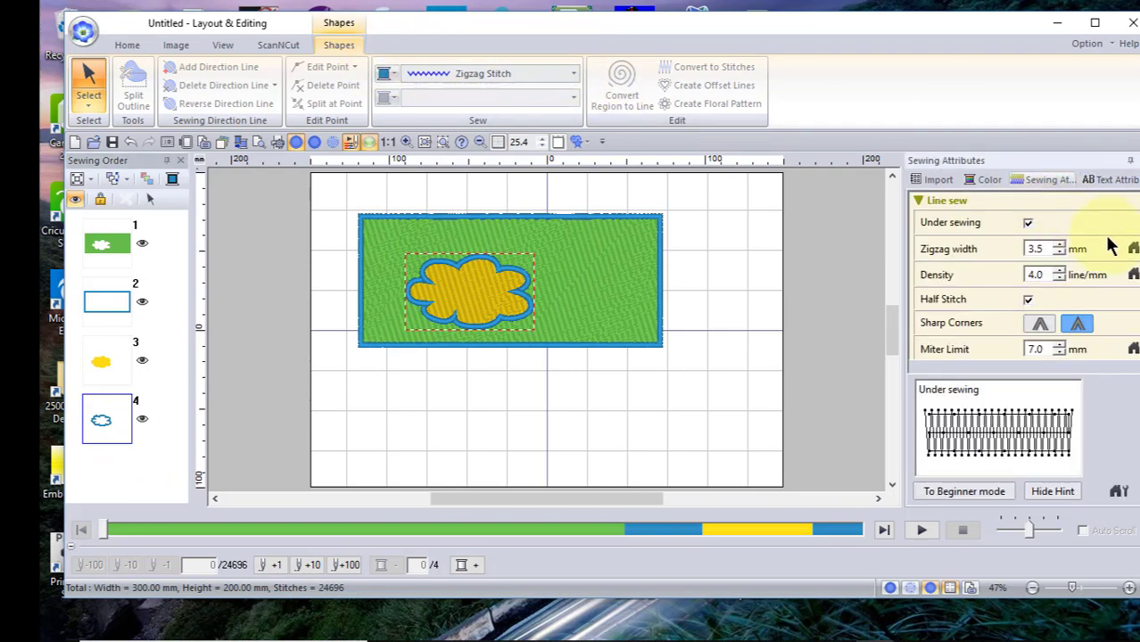
left_click(1059, 244)
left_click(1059, 244)
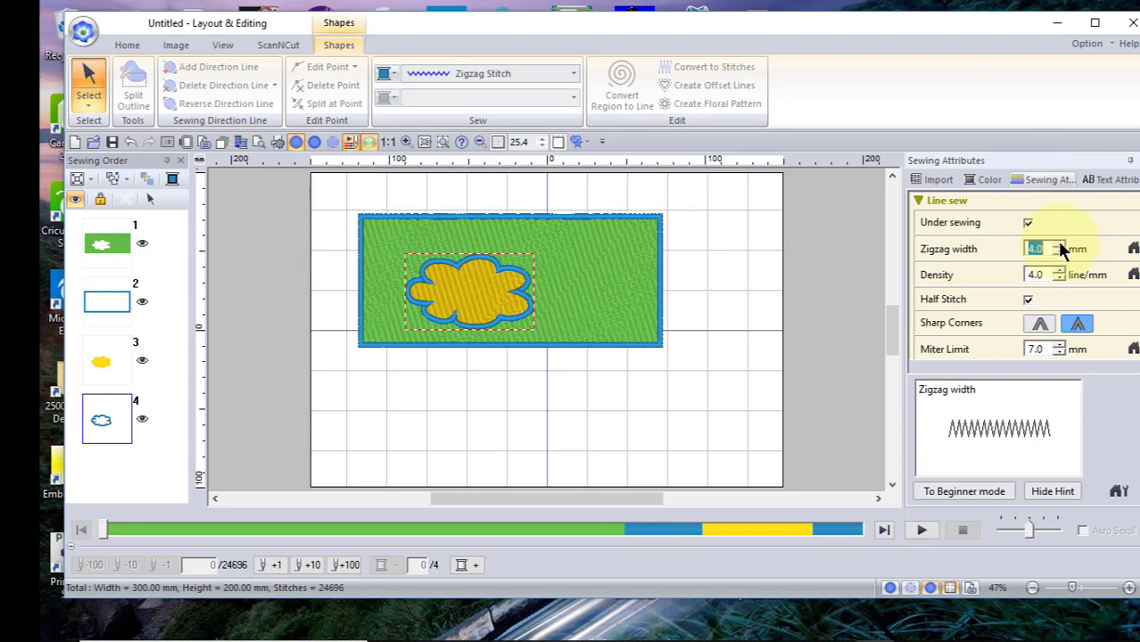
left_click(701, 416)
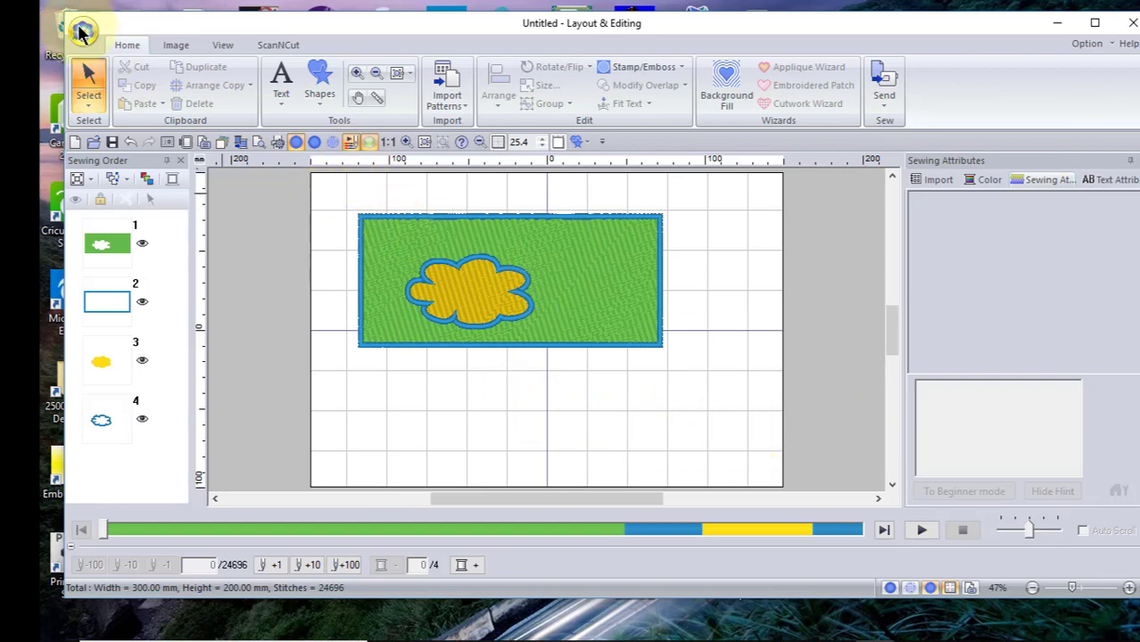
Open the recent design Shapes - Lesson 3.1 without saving the changes to the untitled design.
left_click(83, 32)
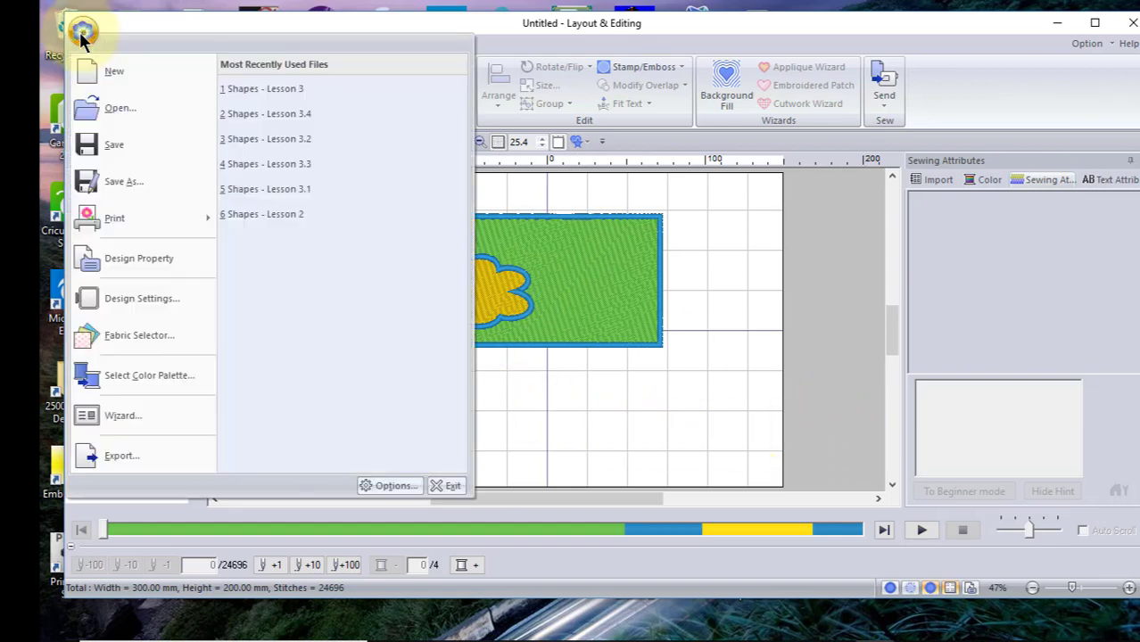
left_click(285, 188)
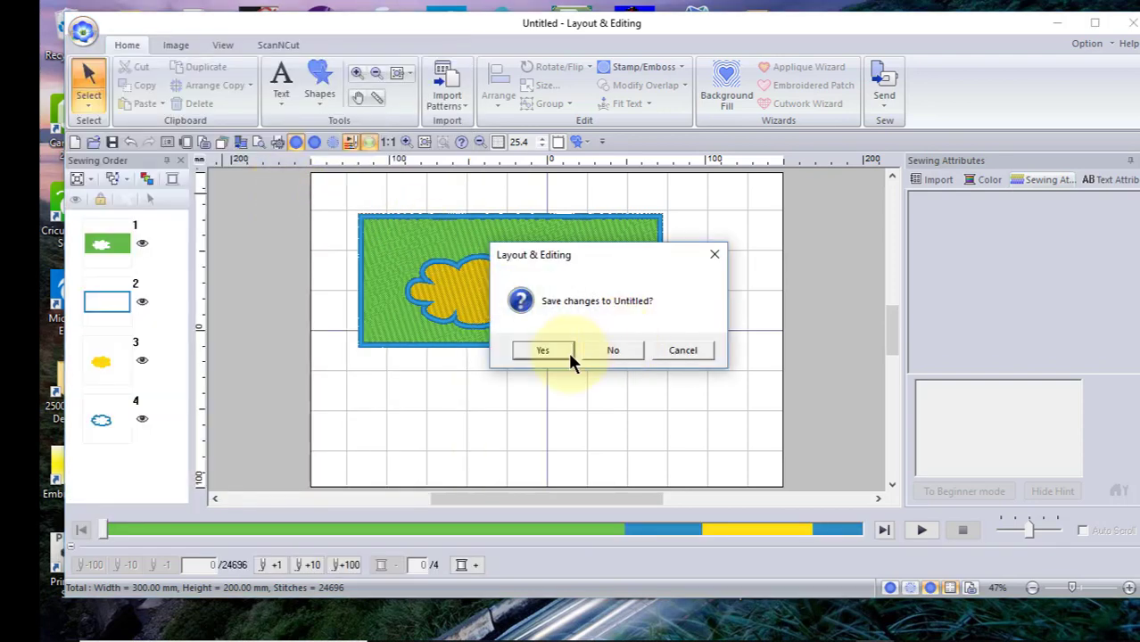
left_click(600, 348)
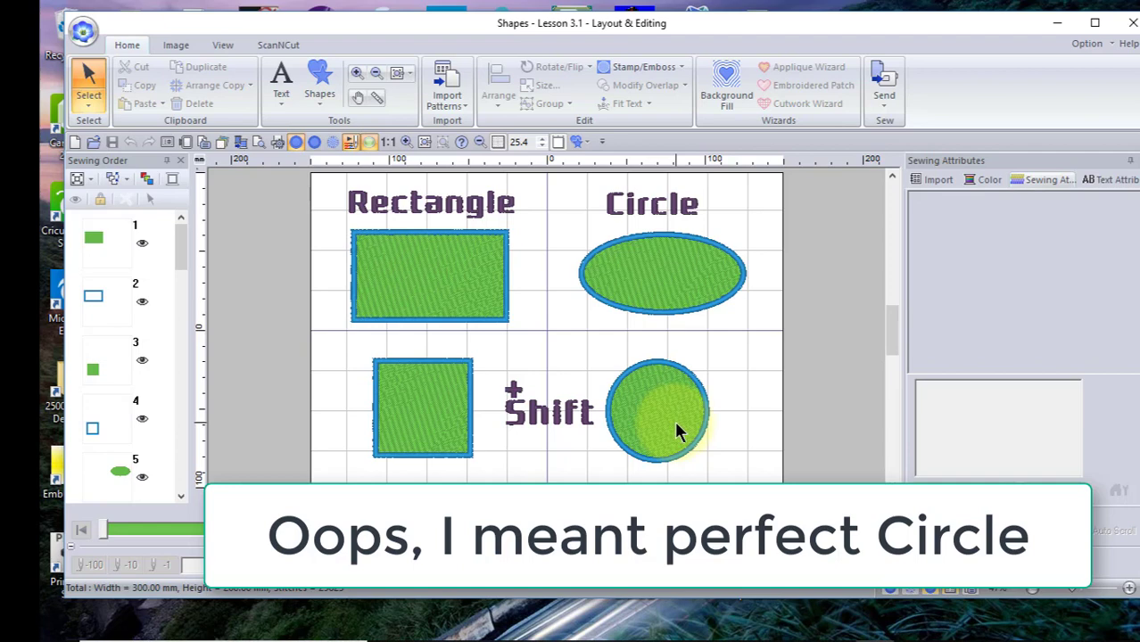
Start a new design and draw a rectangle about 113 mm wide and 62 mm high in the upper-left part of the page.
left_click(82, 31)
left_click(287, 127)
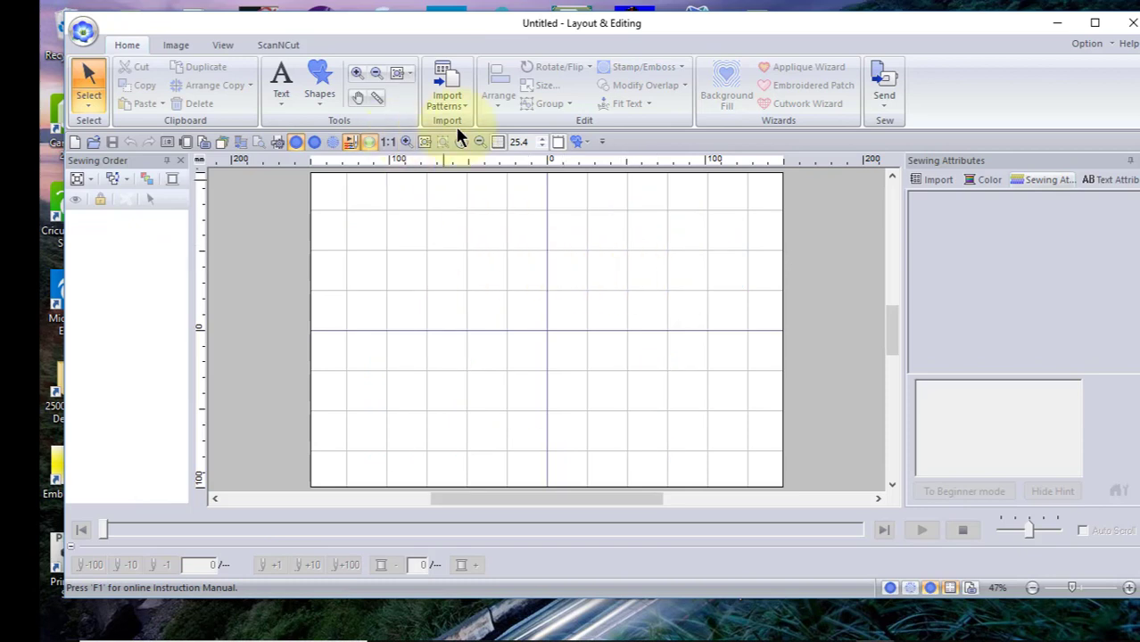
left_click(319, 87)
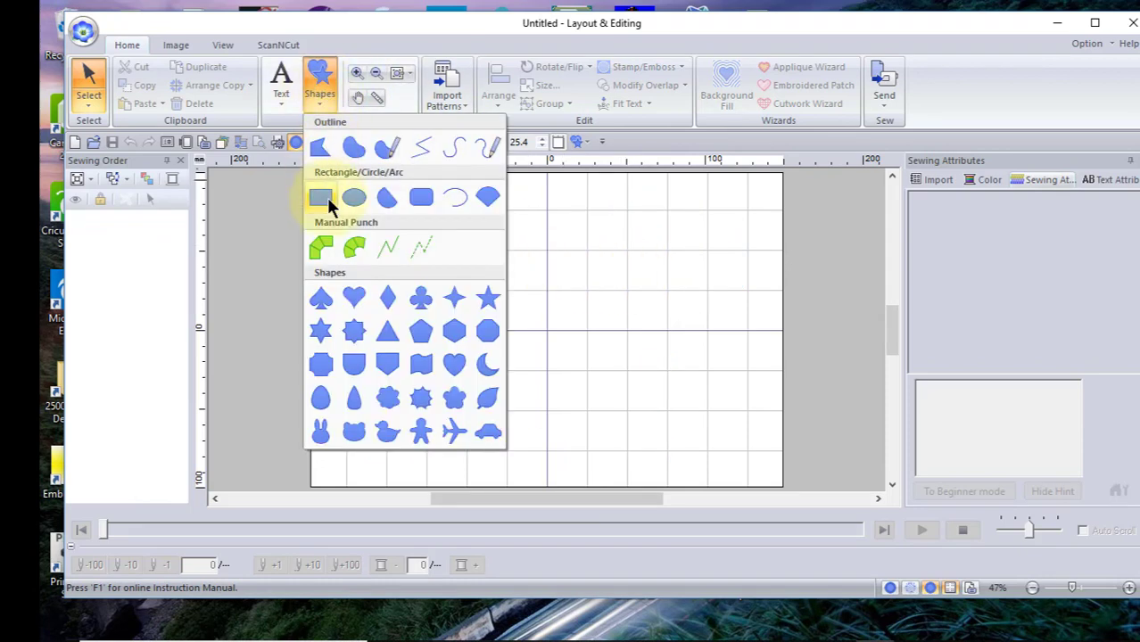
left_click(327, 202)
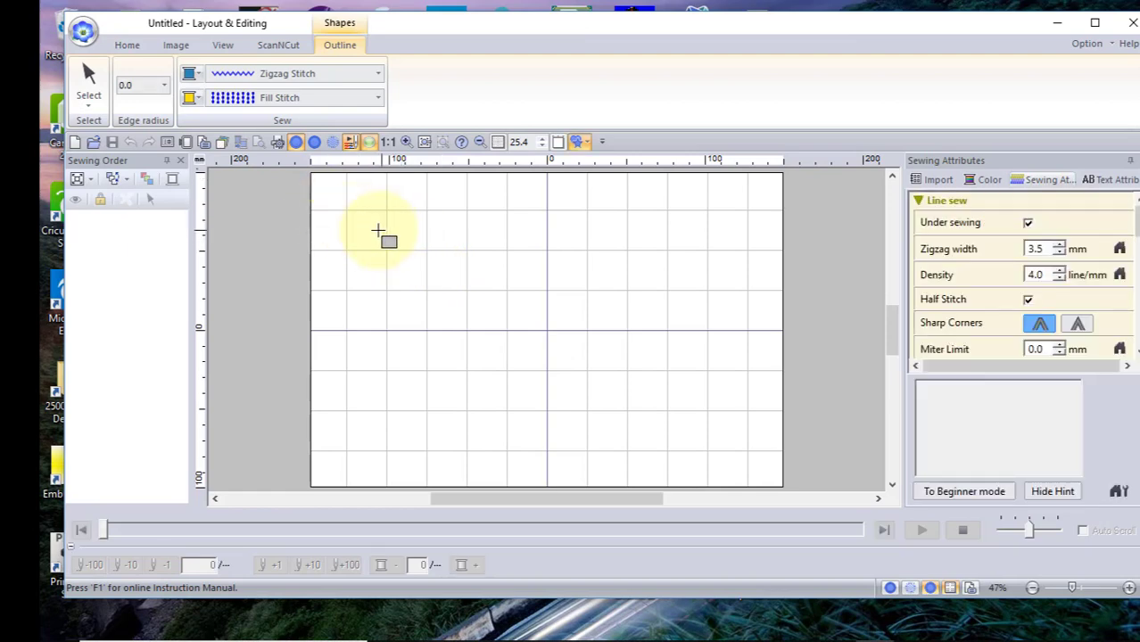
left_click_drag(346, 218, 518, 310)
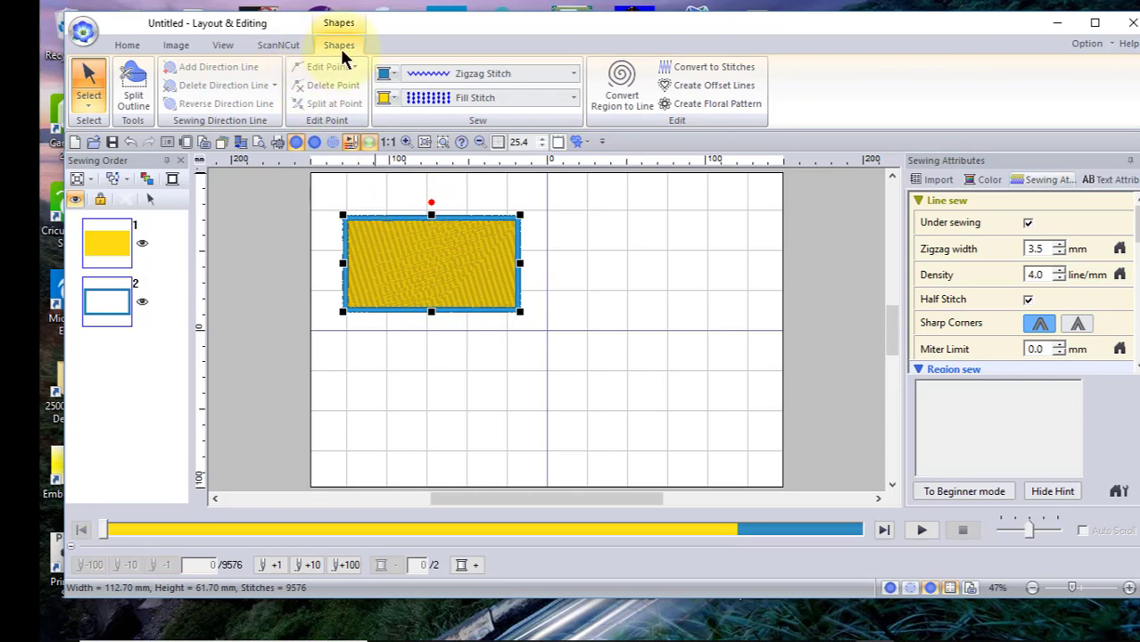
left_click(587, 235)
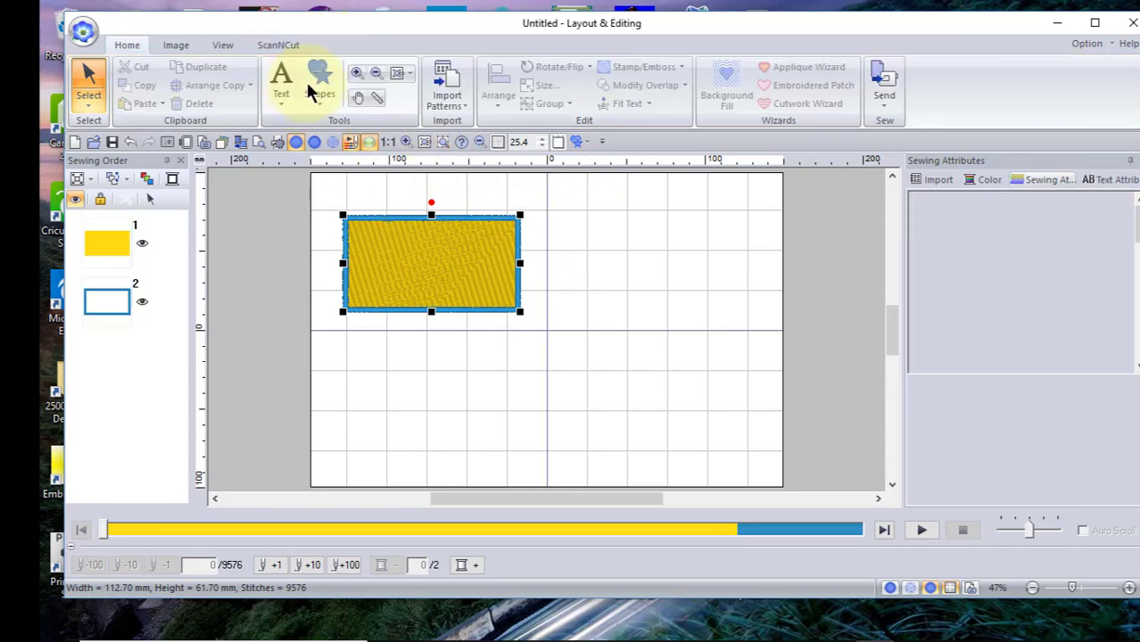
Draw a square rectangle about 81 mm wide and high below and to the right of the existing rectangle.
left_click(320, 80)
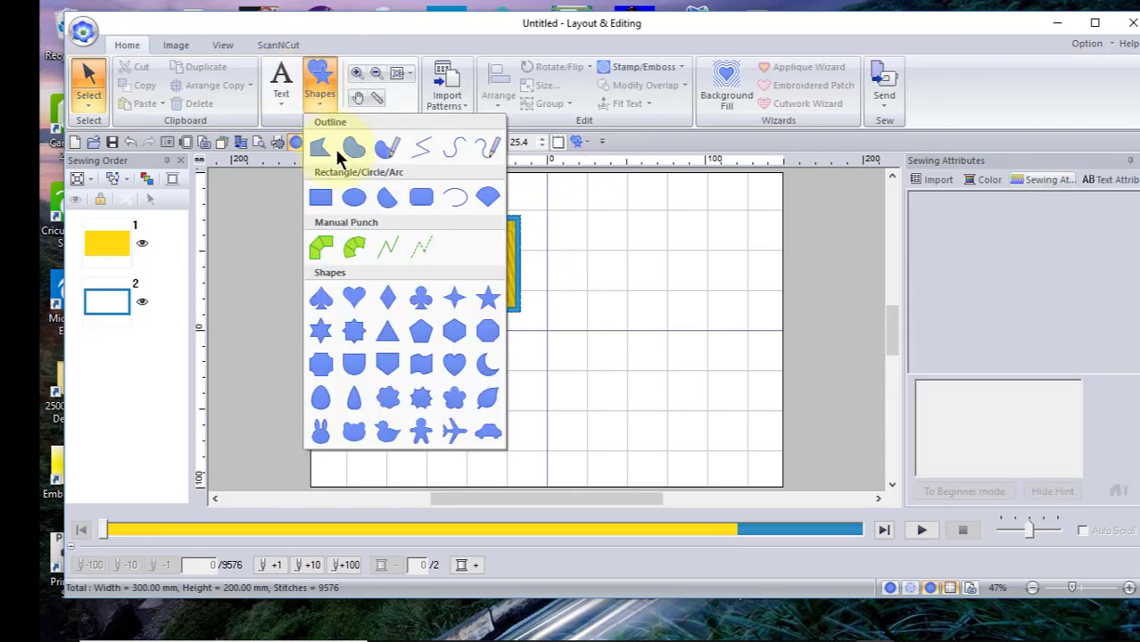
left_click(322, 197)
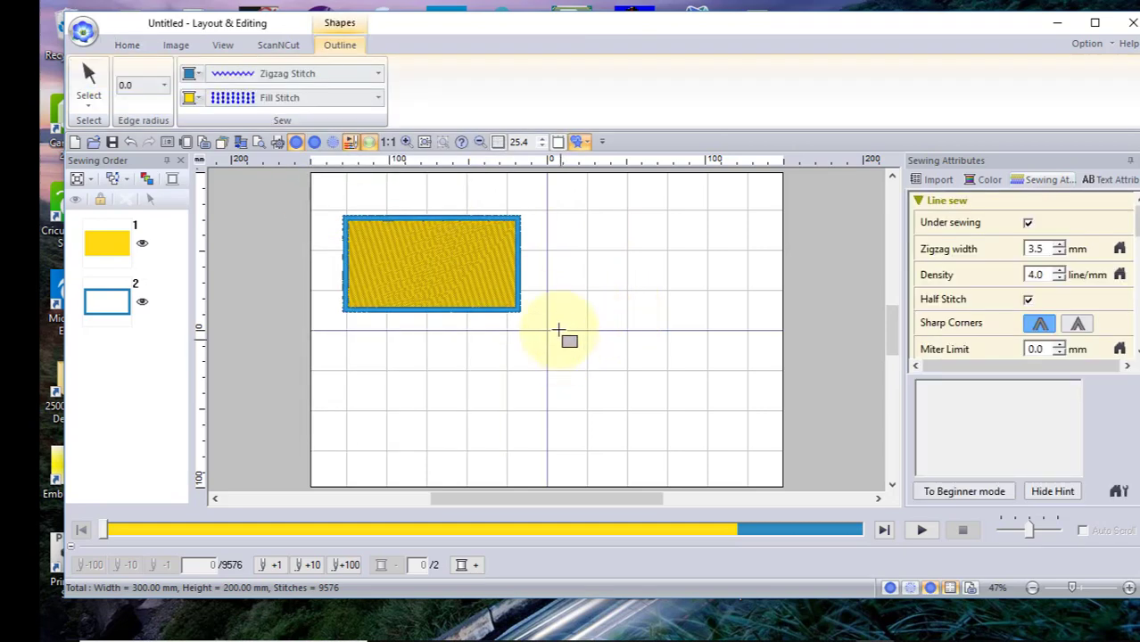
left_click_drag(565, 296, 682, 421)
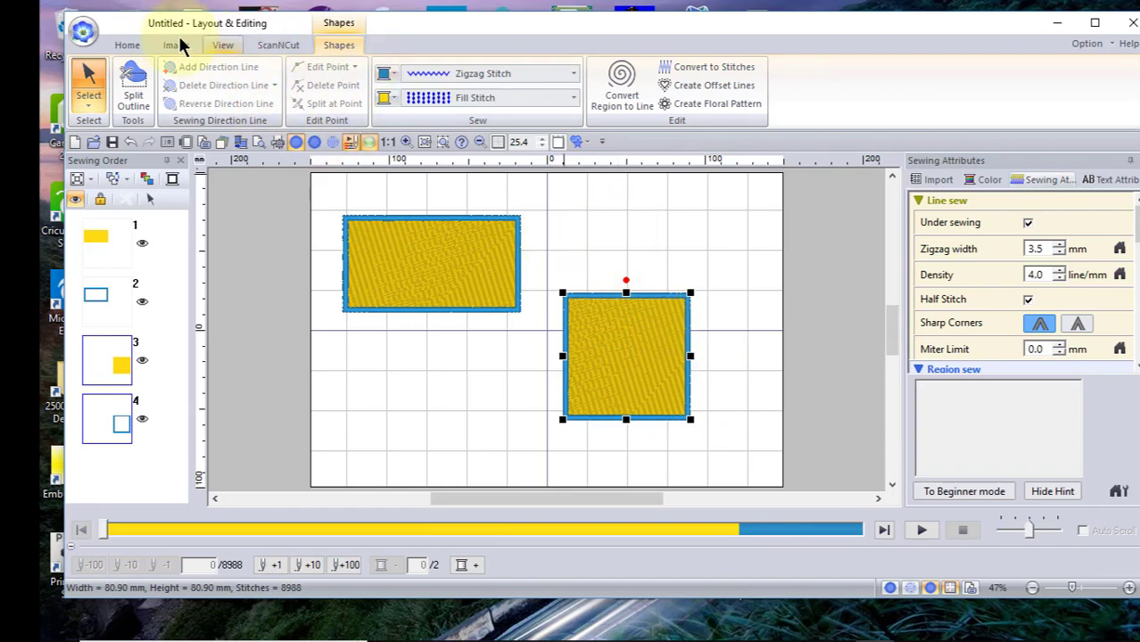
Start a new design without saving the current one and draw an ellipse about 158 mm wide and 105 mm high.
left_click(83, 31)
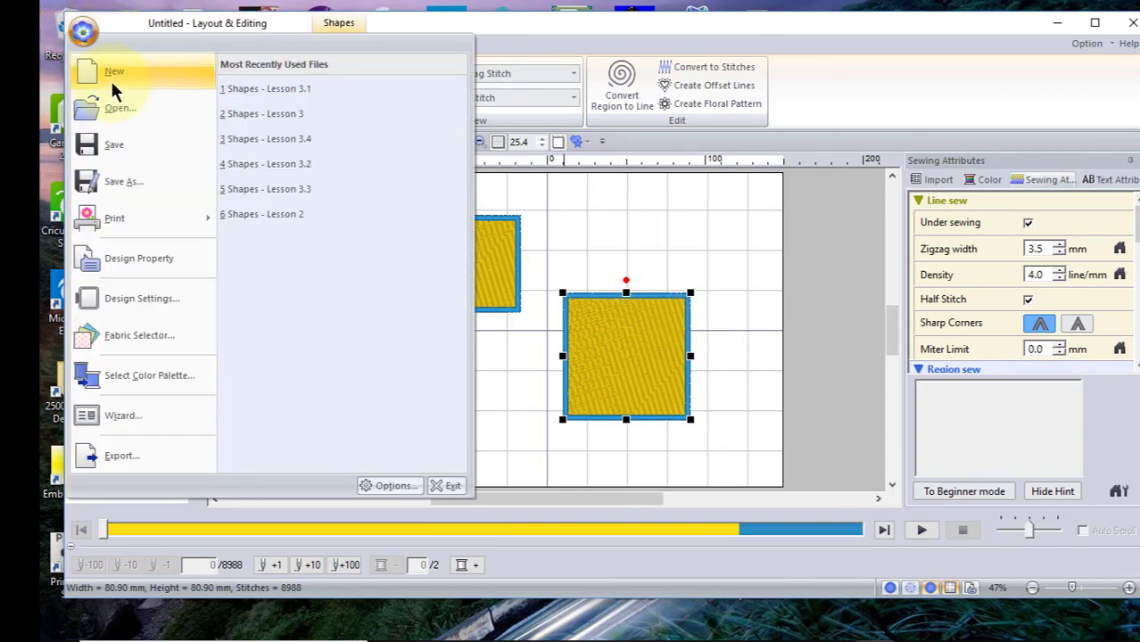
left_click(110, 77)
left_click(631, 349)
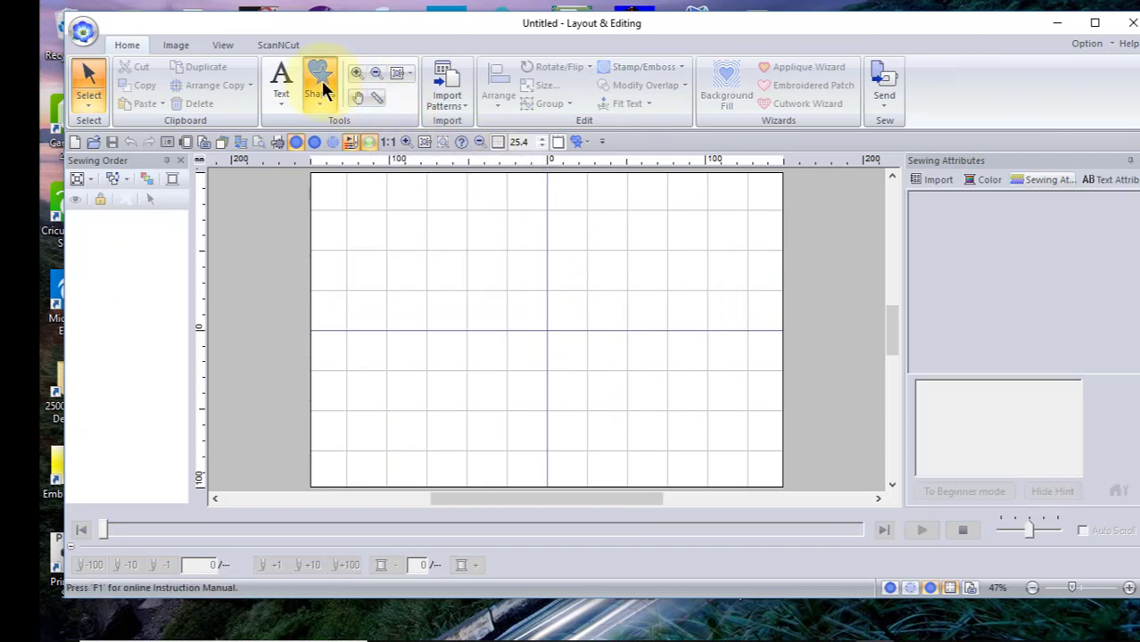
left_click(321, 79)
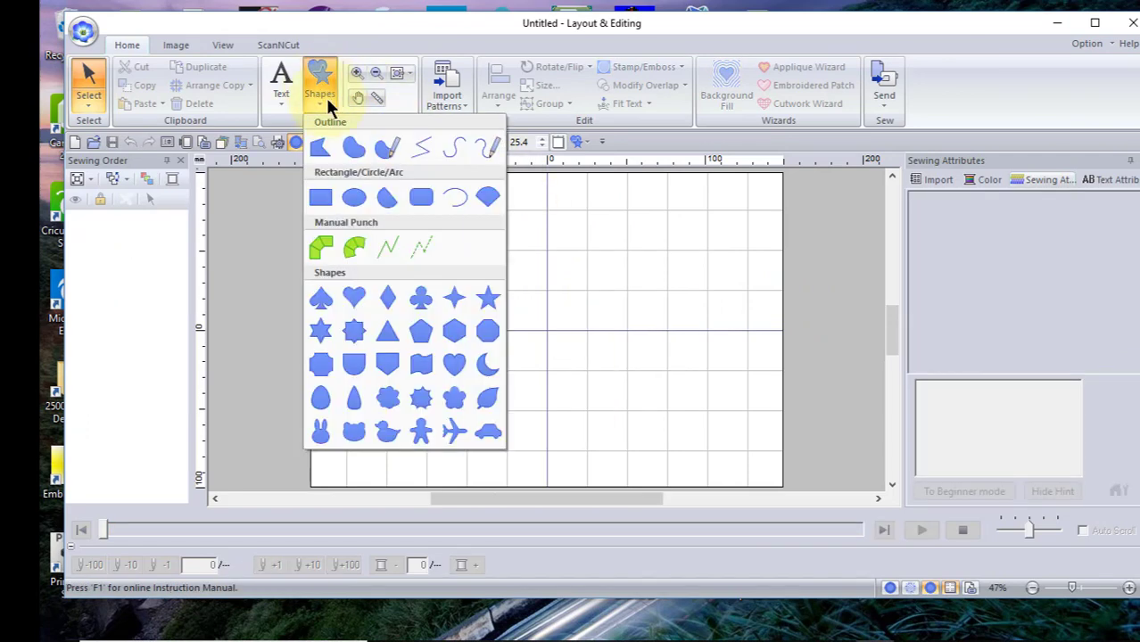
left_click(354, 198)
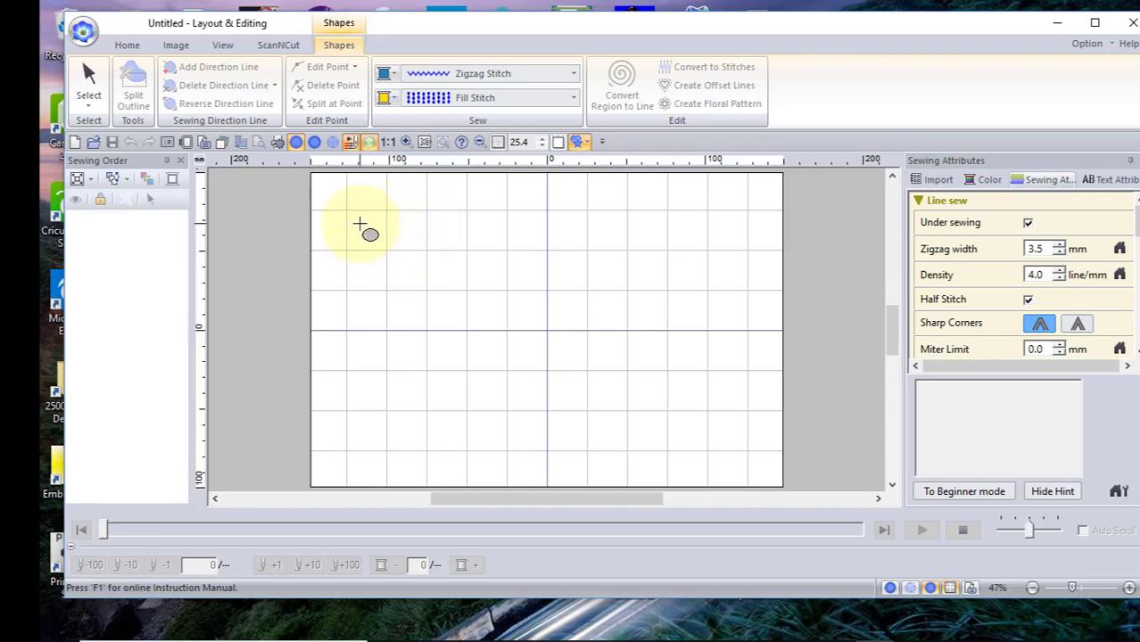
left_click_drag(358, 227, 606, 383)
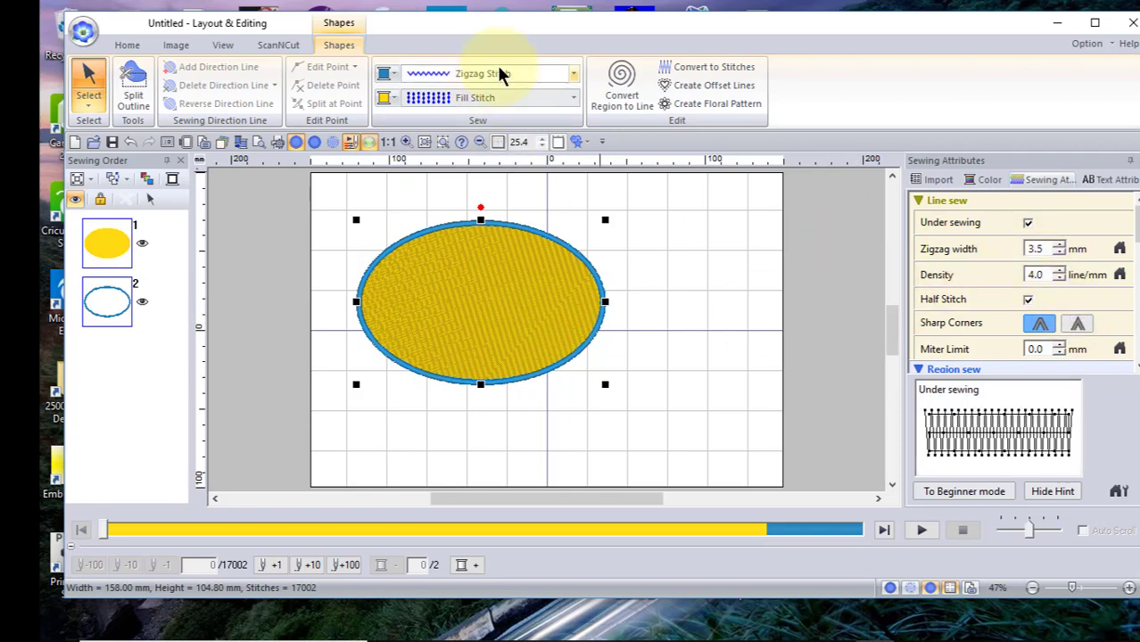
Set the ellipse's outline to Motif Stitch and its region to Prog. Fill Stitch.
left_click(573, 74)
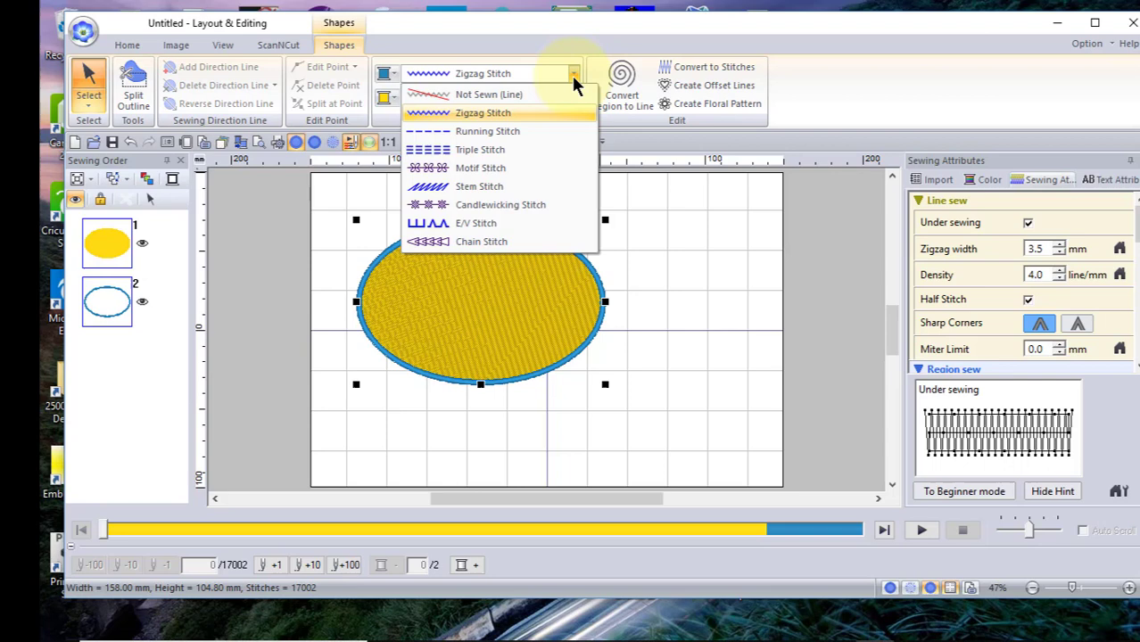
left_click(480, 168)
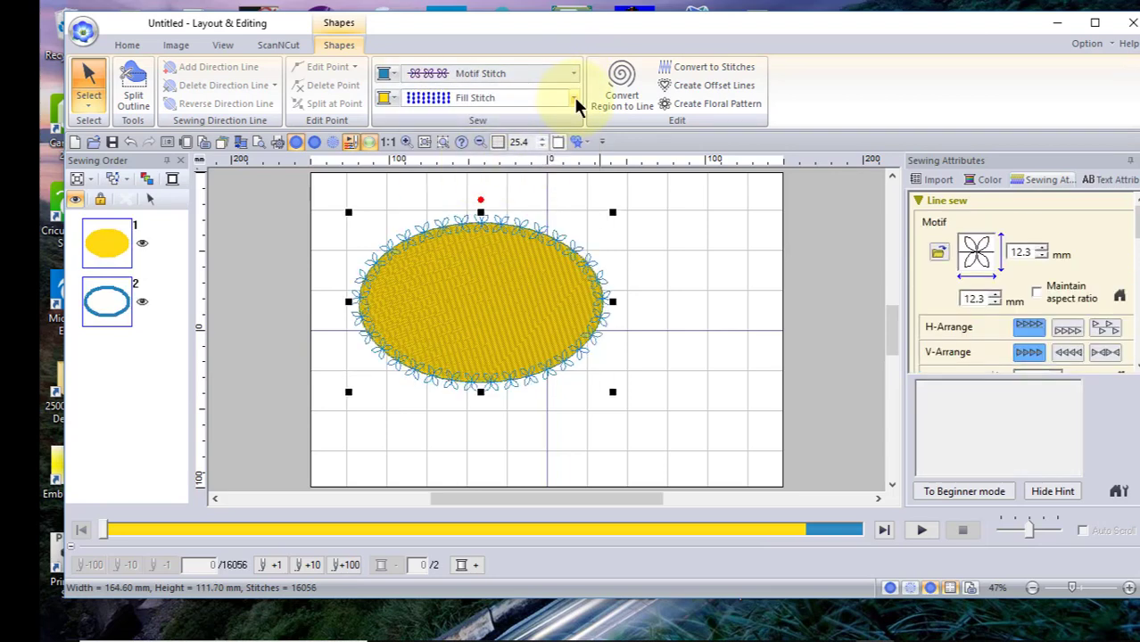
left_click(573, 98)
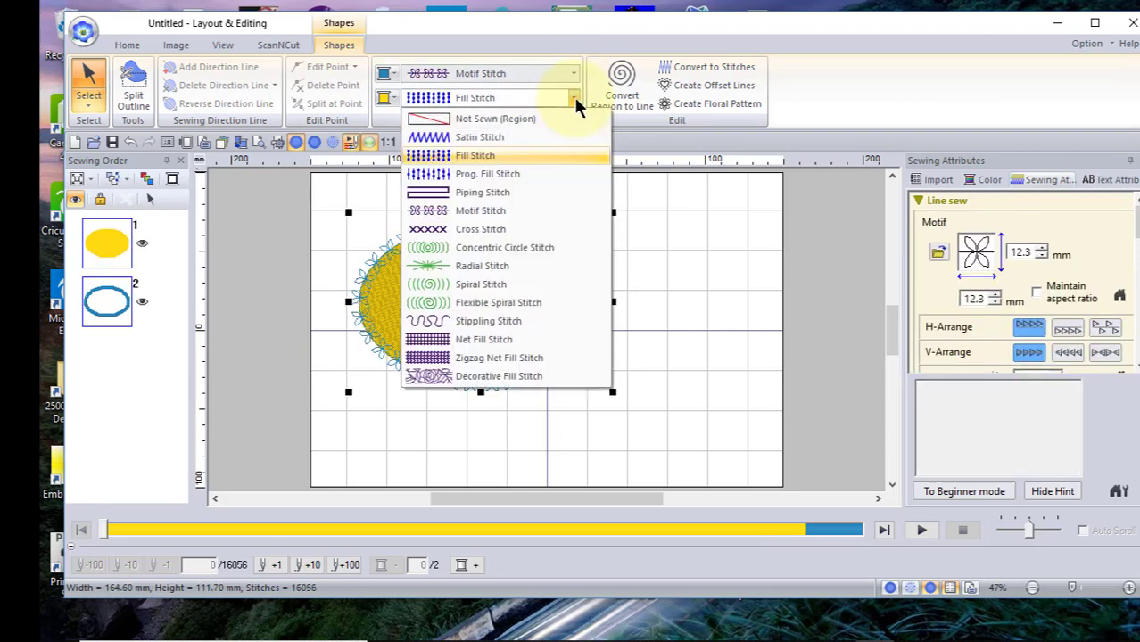
left_click(465, 176)
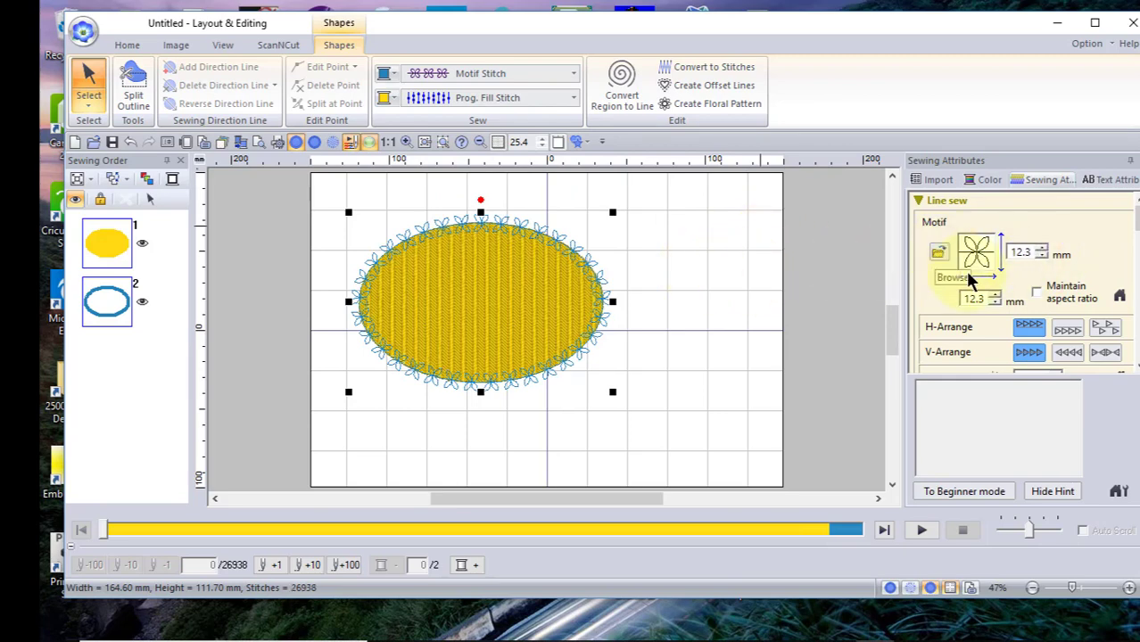
Change the ellipse's programmable fill pattern to pat17, then deselect the ellipse.
left_click(1040, 256)
left_click(1040, 257)
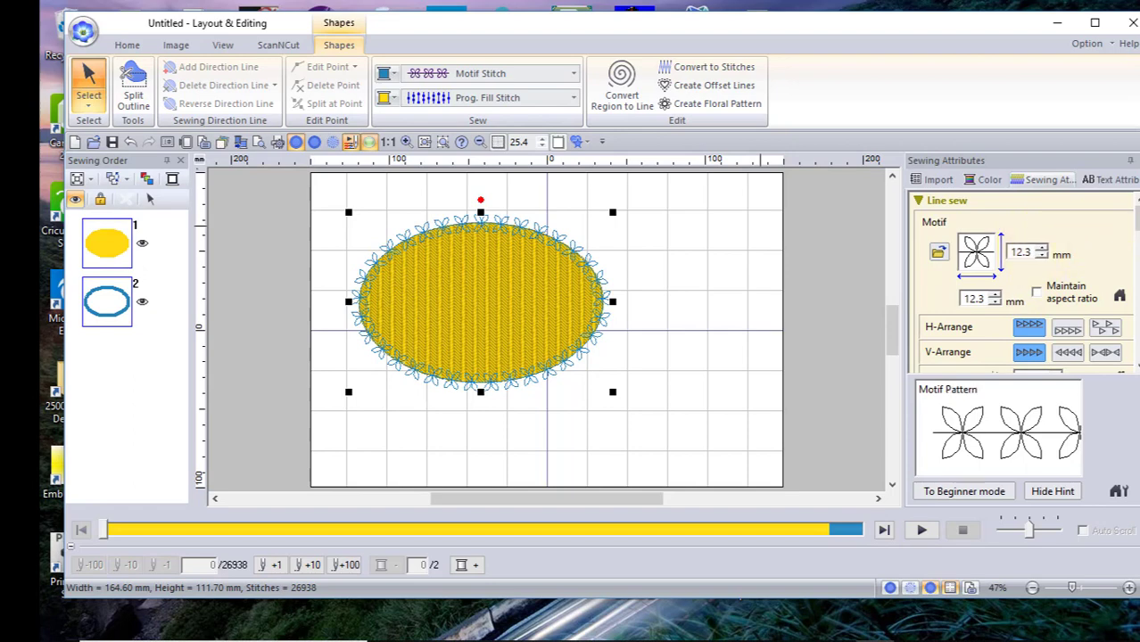
left_click(1136, 302)
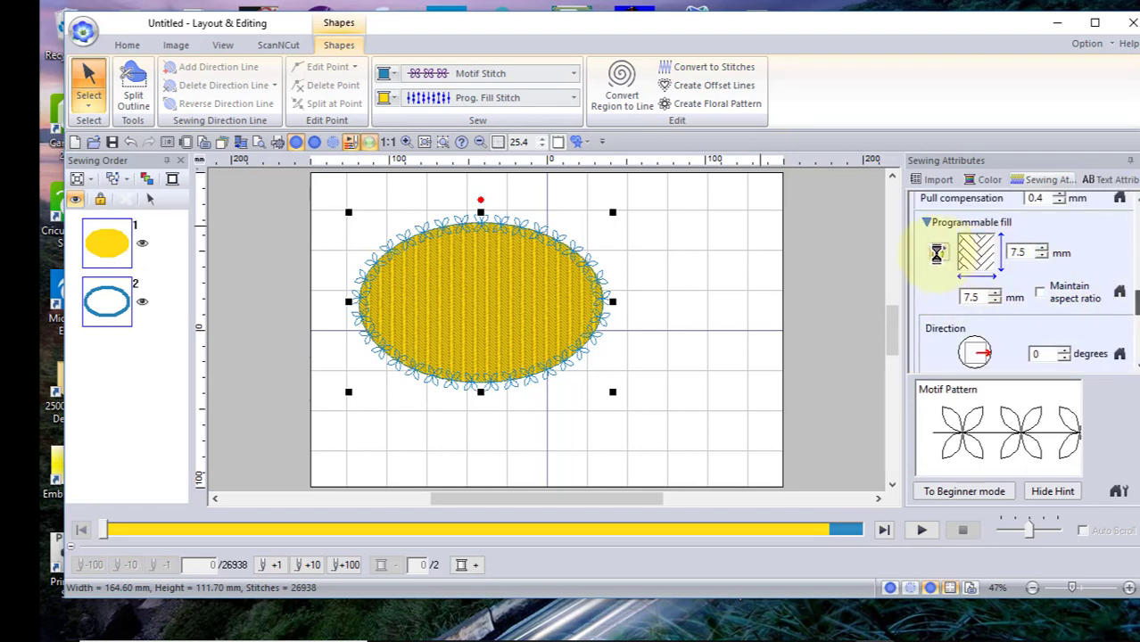
left_click(939, 255)
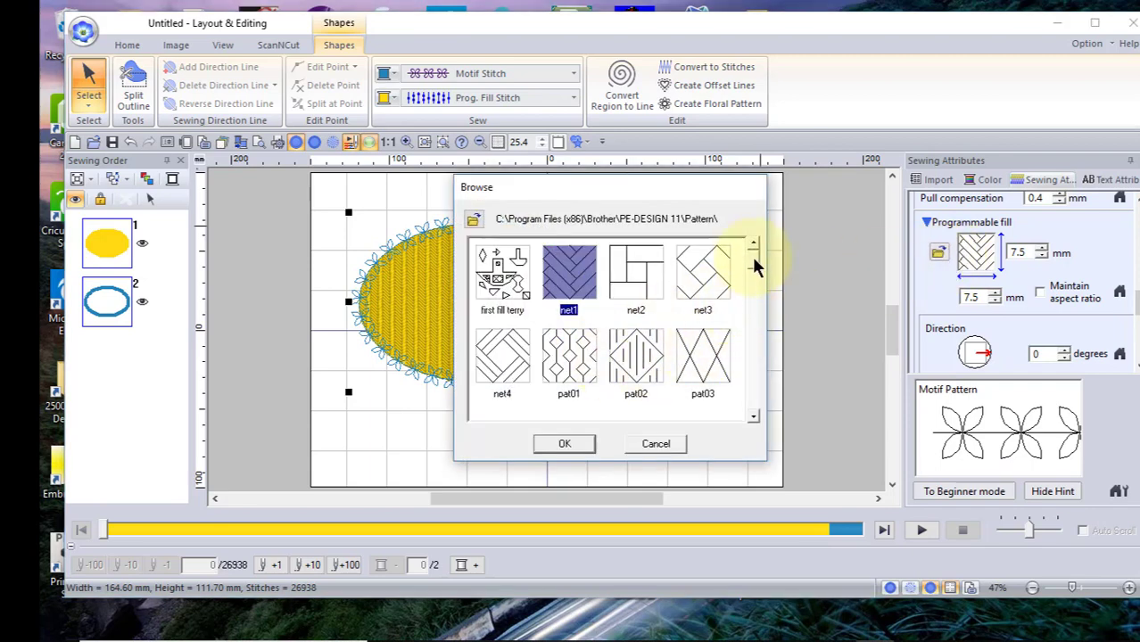
scroll(754, 301, "down", 2)
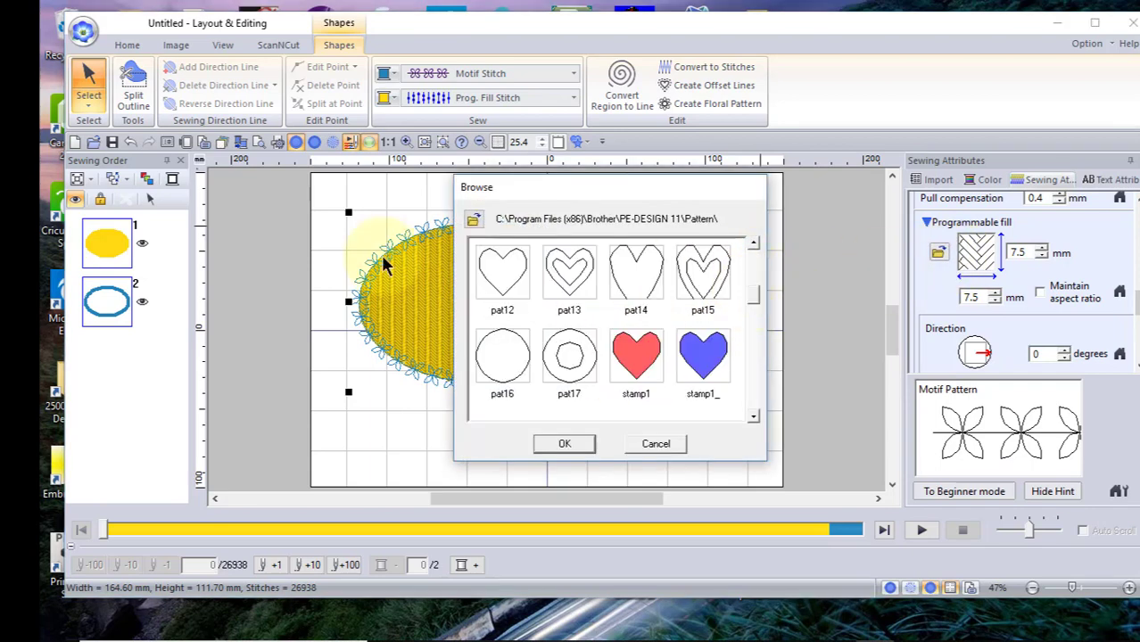
left_click(578, 360)
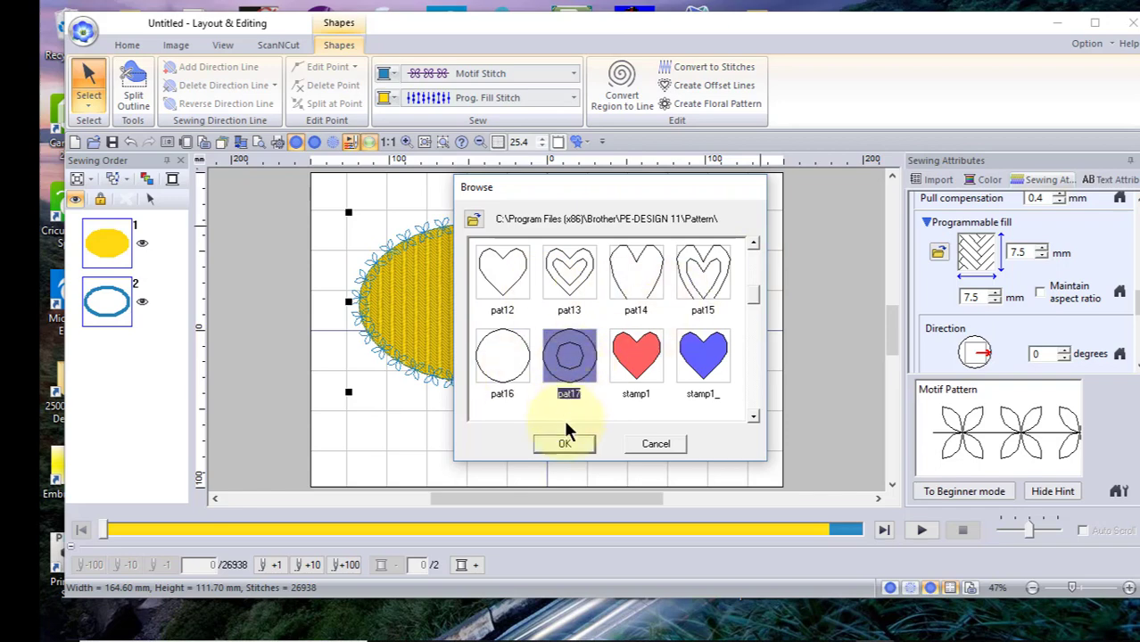
left_click(565, 445)
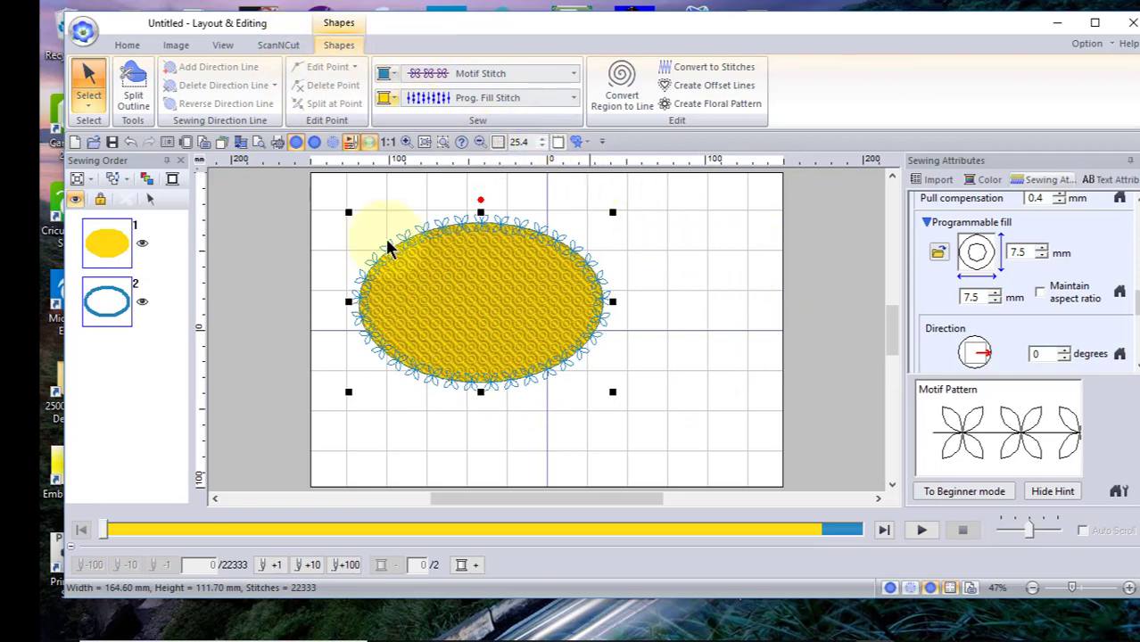
left_click(658, 206)
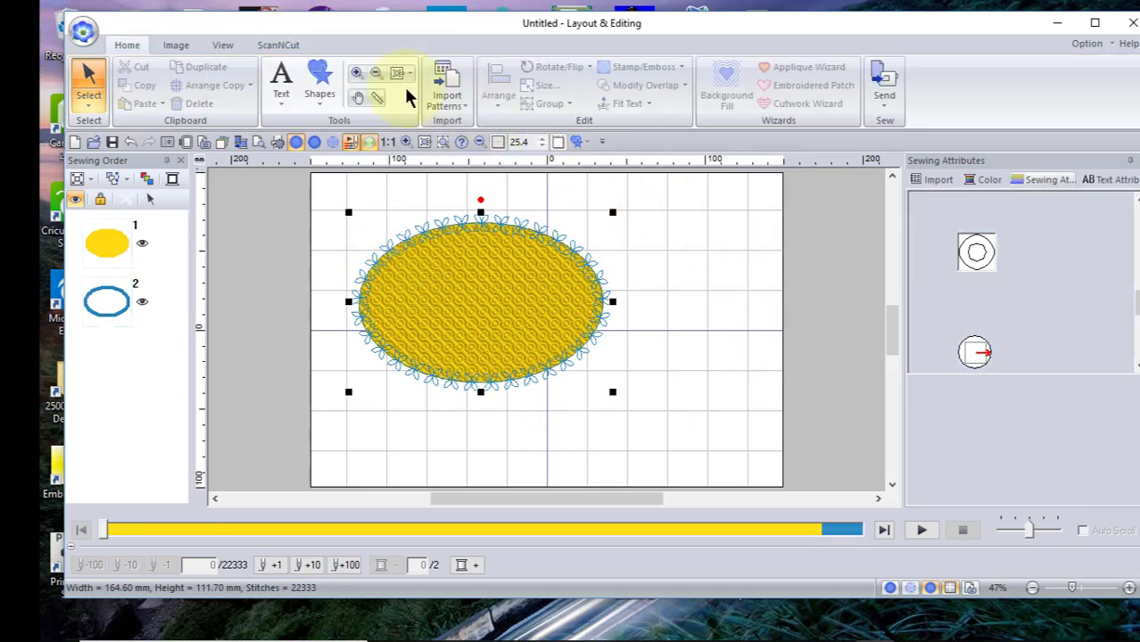
Draw a circle about 89 mm across to the right of the ellipse and move it slightly left, toward the ellipse.
left_click(322, 79)
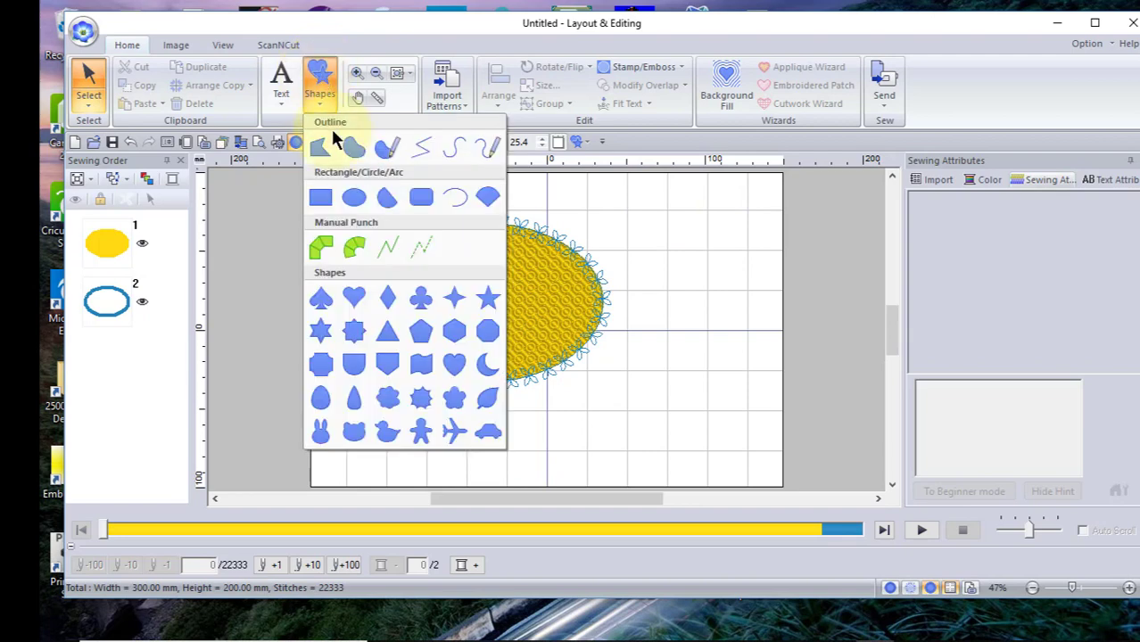
left_click(358, 196)
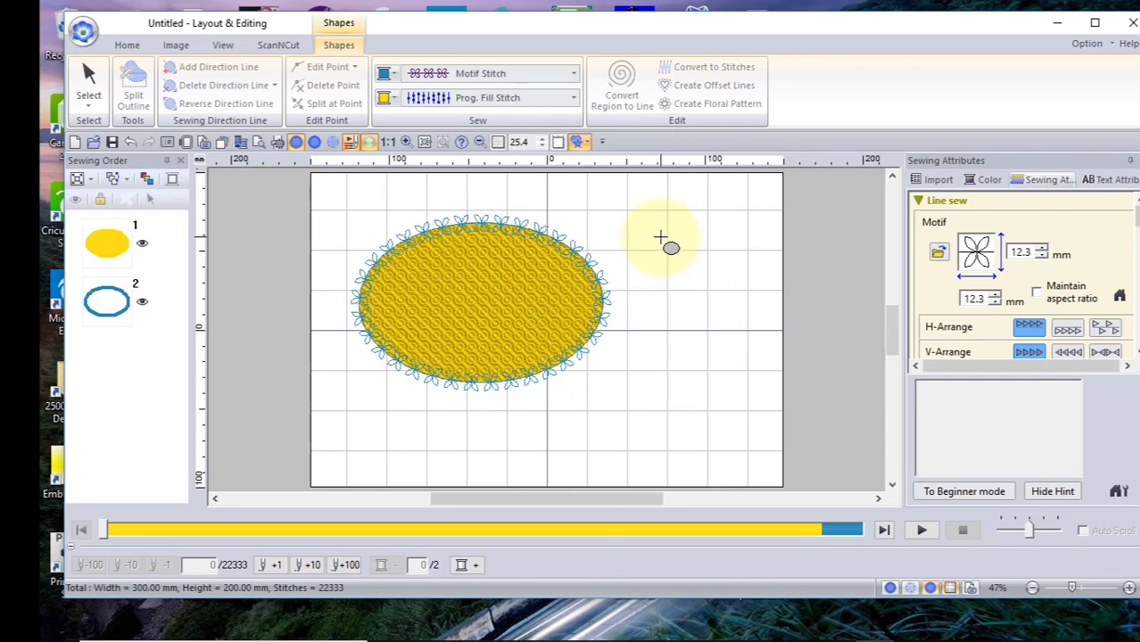
left_click_drag(665, 240, 697, 361)
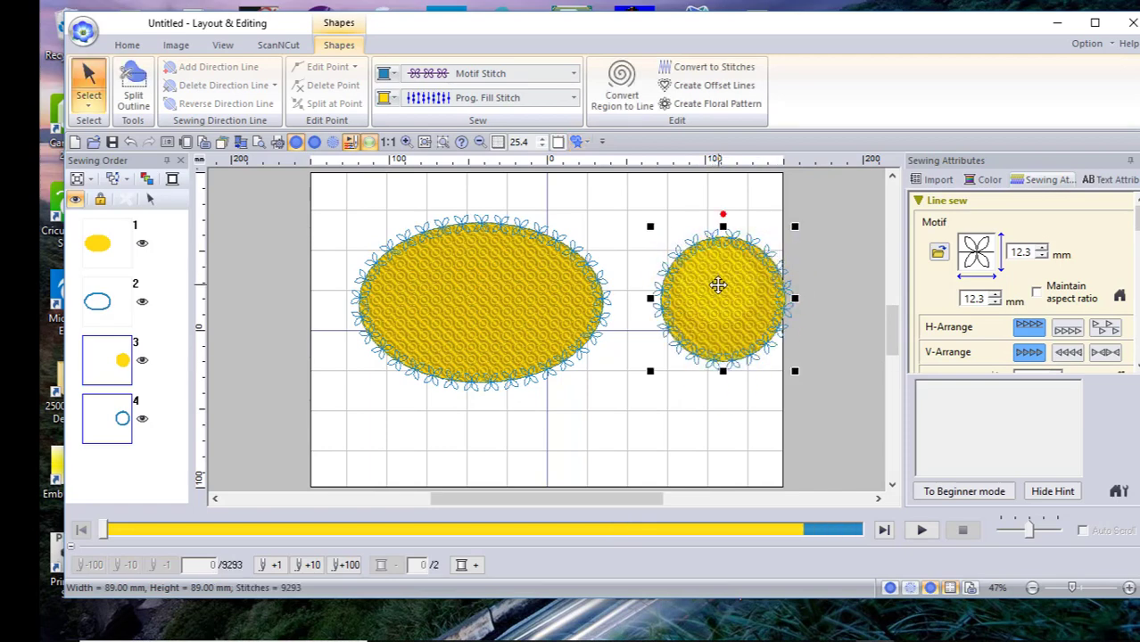
left_click_drag(716, 291, 687, 296)
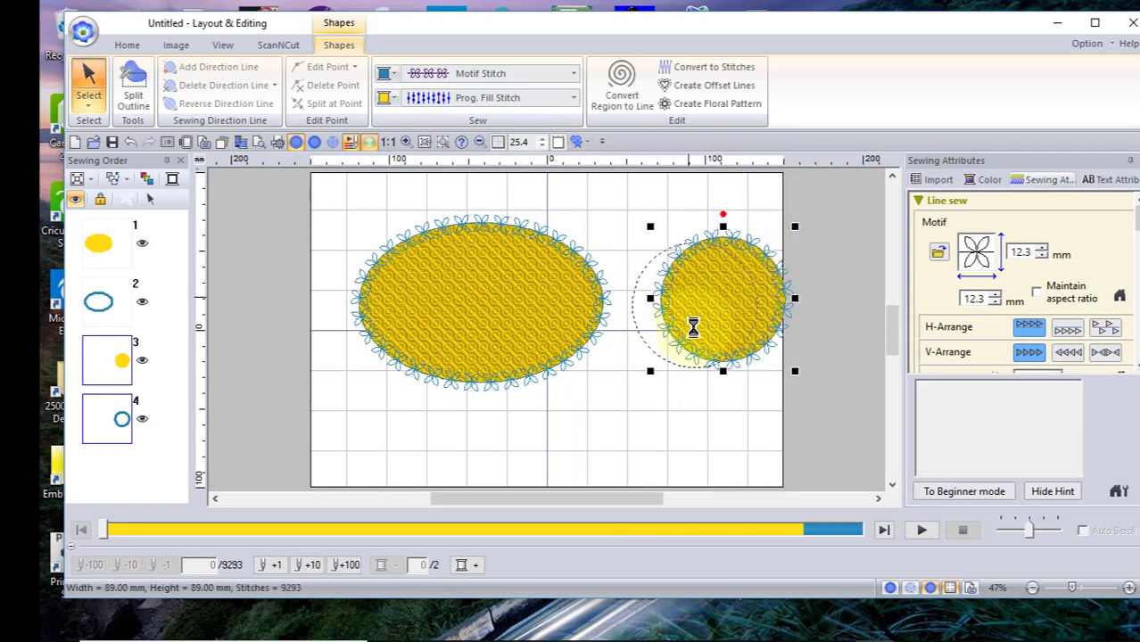
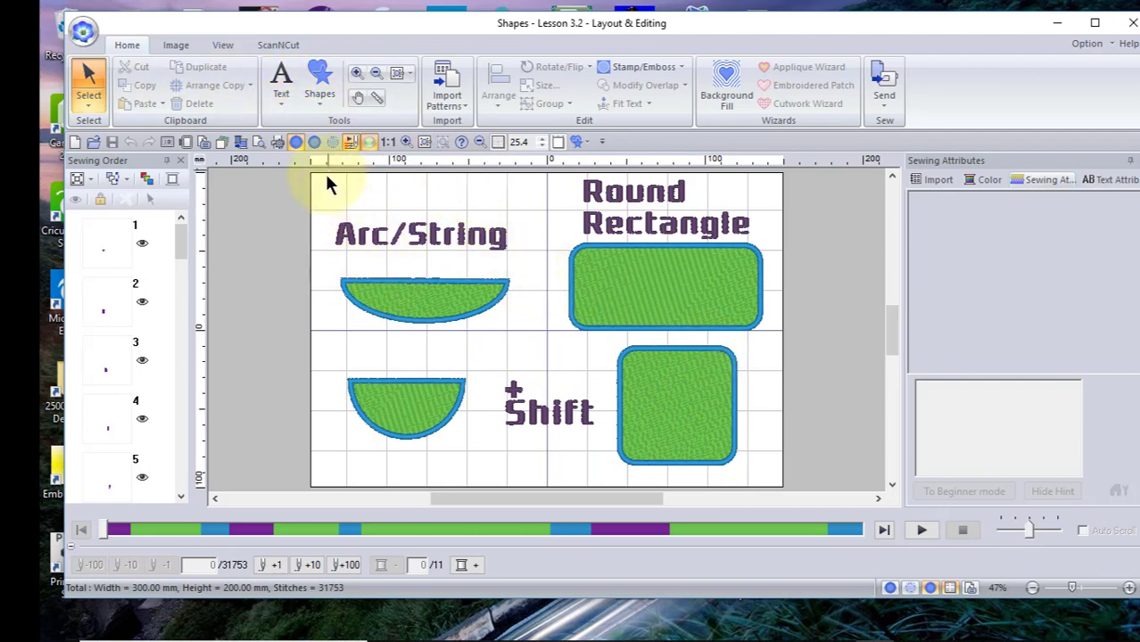
Delete everything in the Shapes - Lesson 3.2 design and draw an arc-and-string shape about 127 mm wide and 61 mm high in the upper-left part.
left_click_drag(318, 173, 799, 487)
key("Delete")
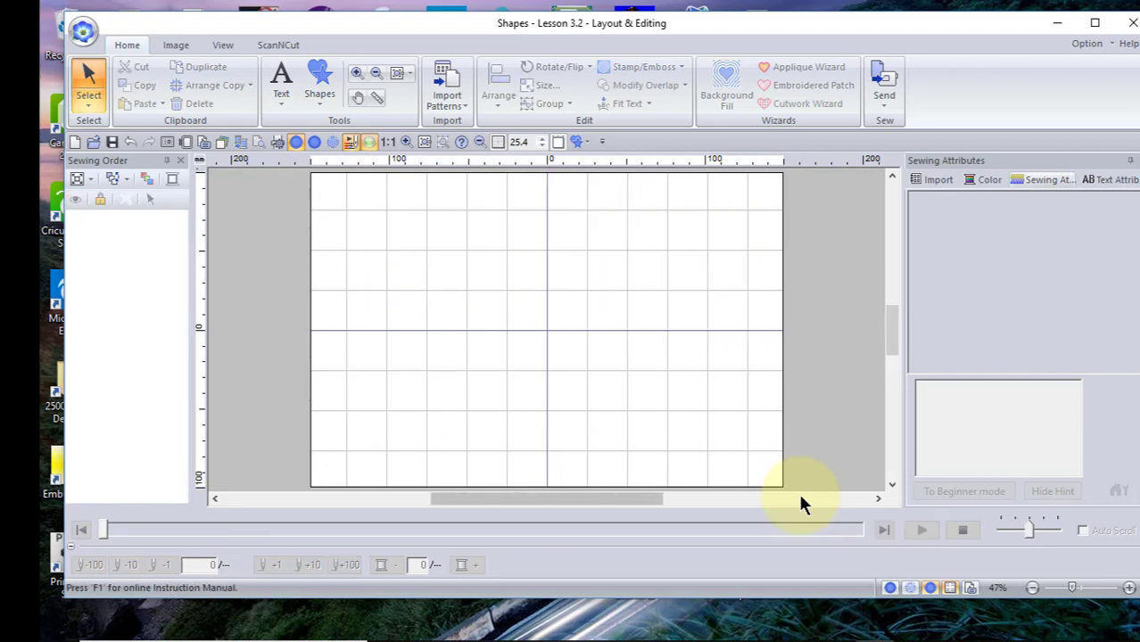
left_click(317, 78)
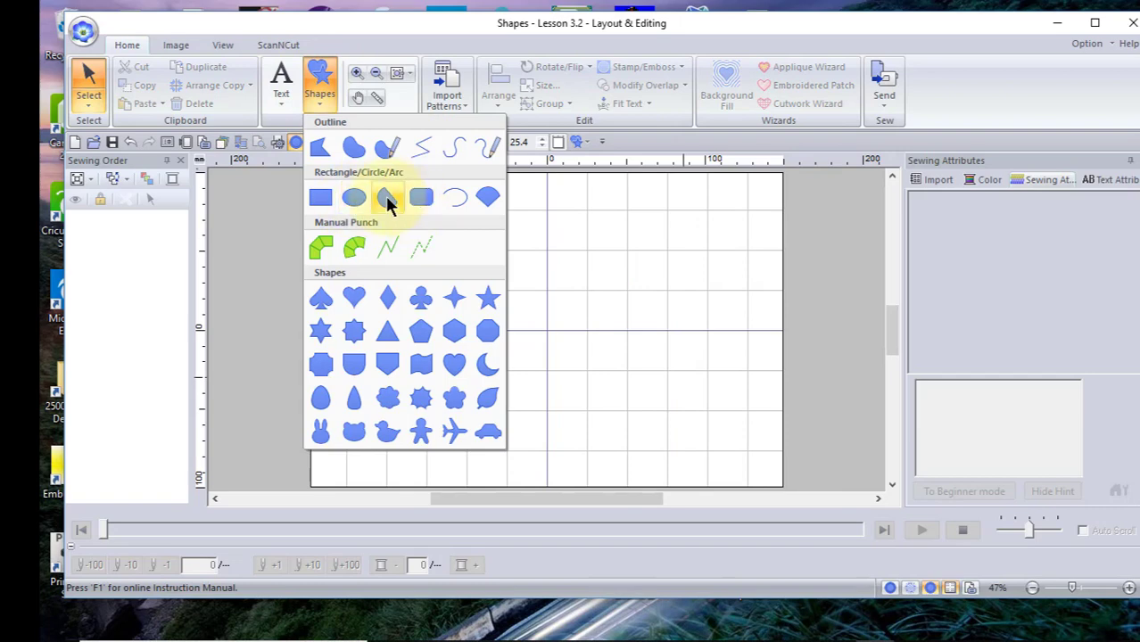
left_click(386, 196)
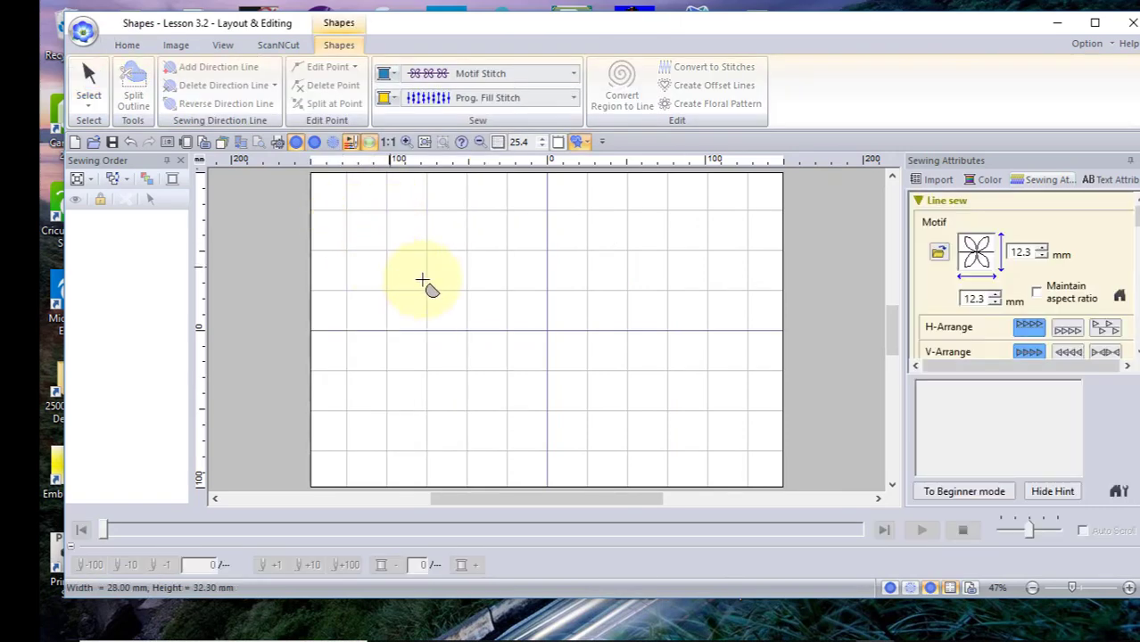
left_click_drag(343, 215, 532, 303)
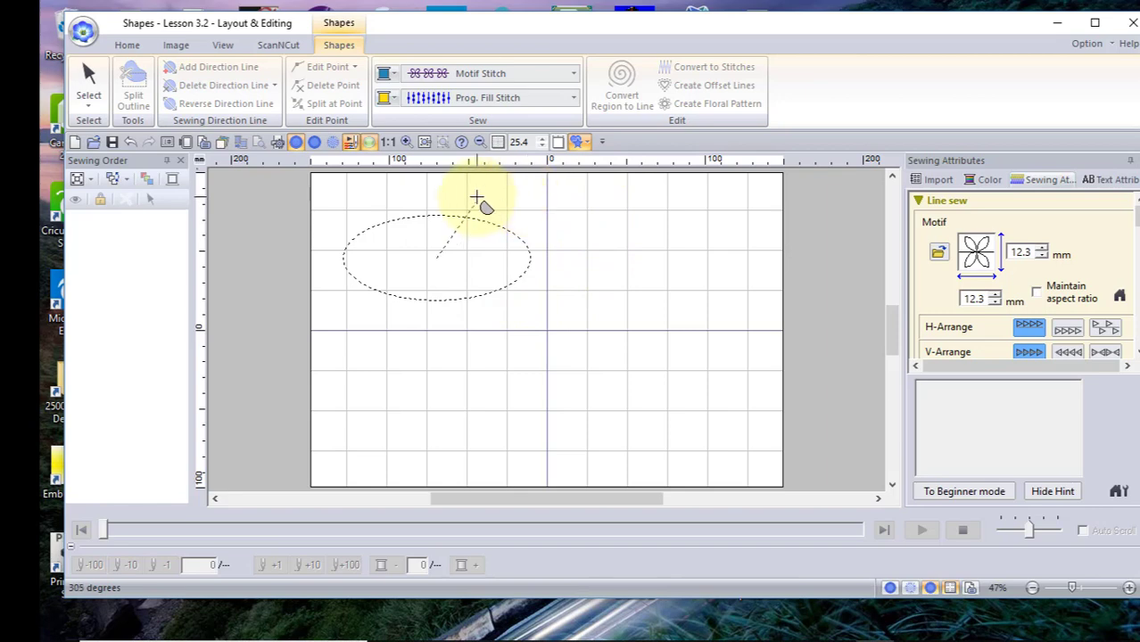
left_click(528, 194)
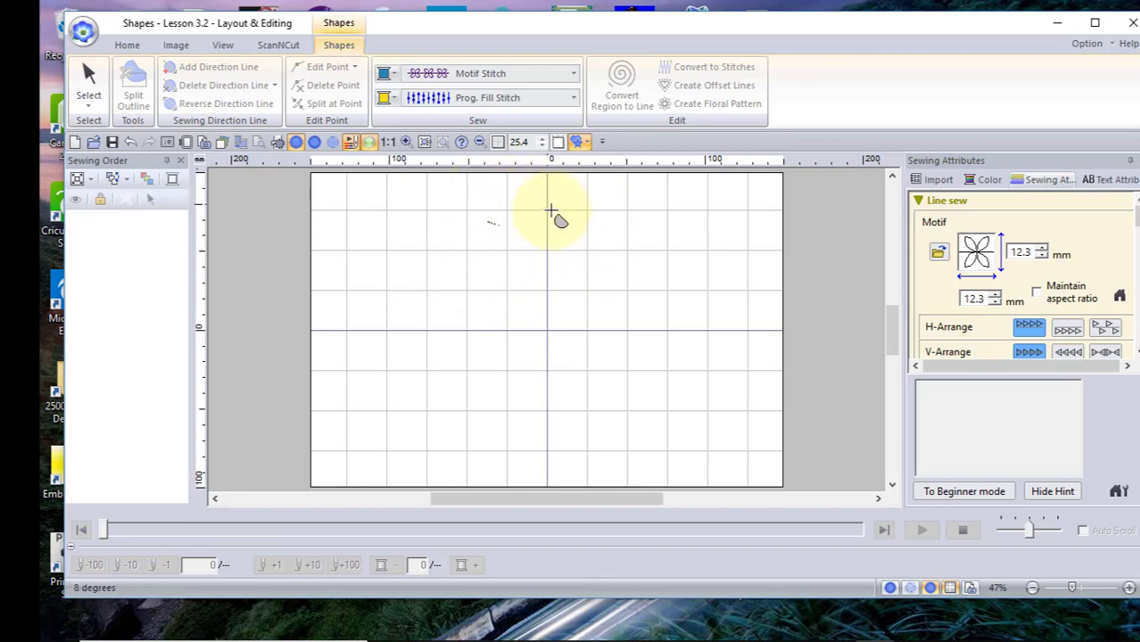
left_click(331, 211)
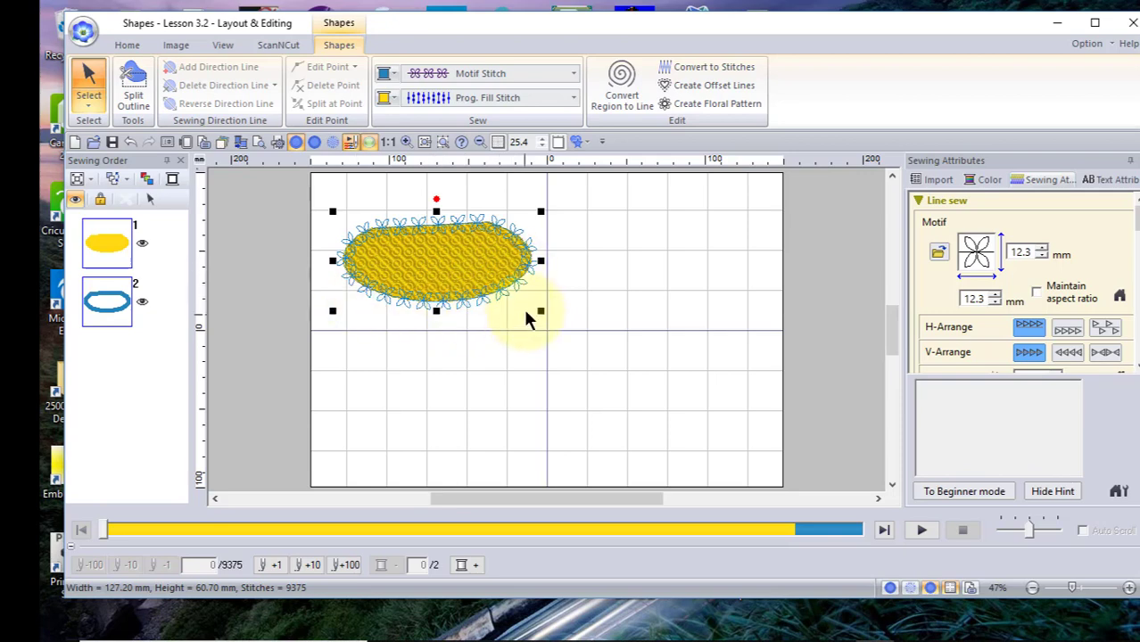
Set the arc-and-string shape's outline to Triple Stitch and its region to Fill Stitch, then deselect it.
left_click(573, 74)
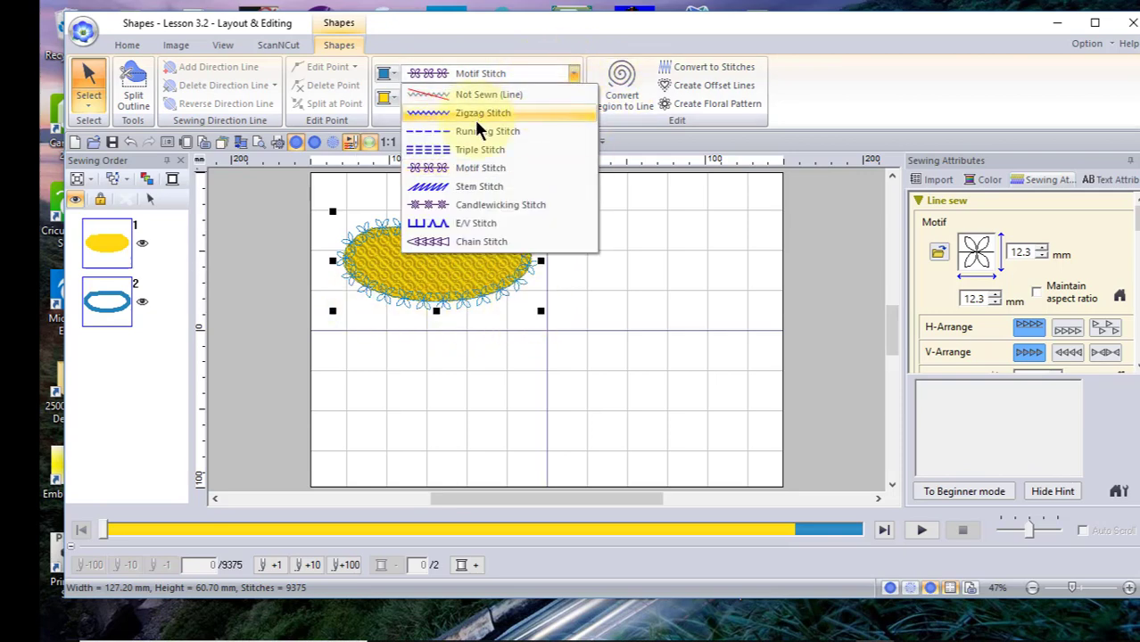
left_click(479, 149)
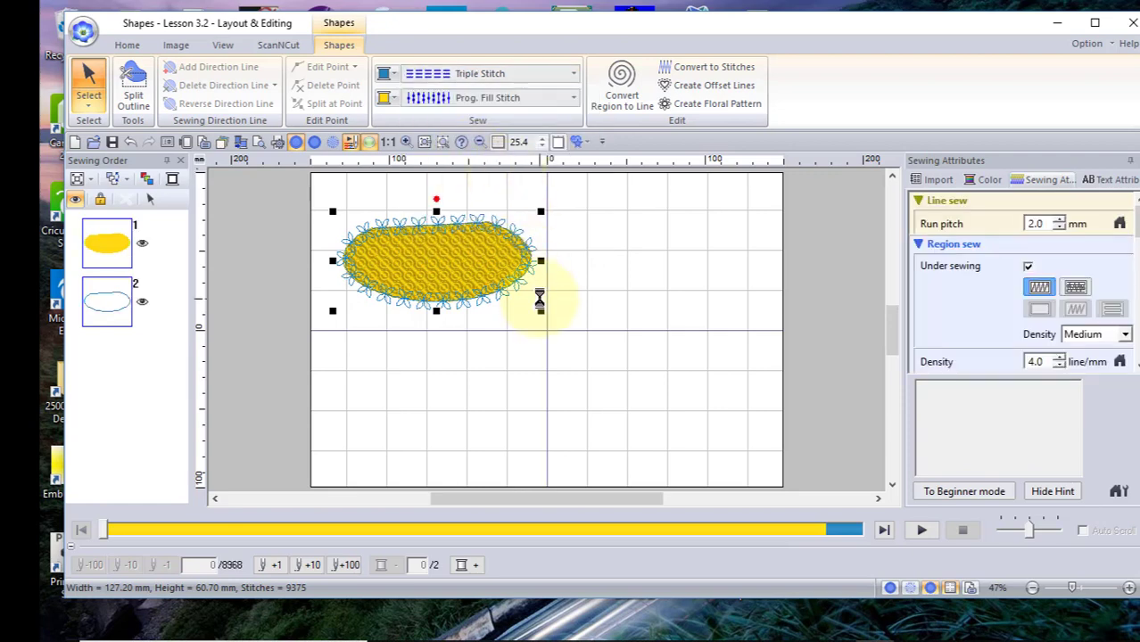
left_click(572, 96)
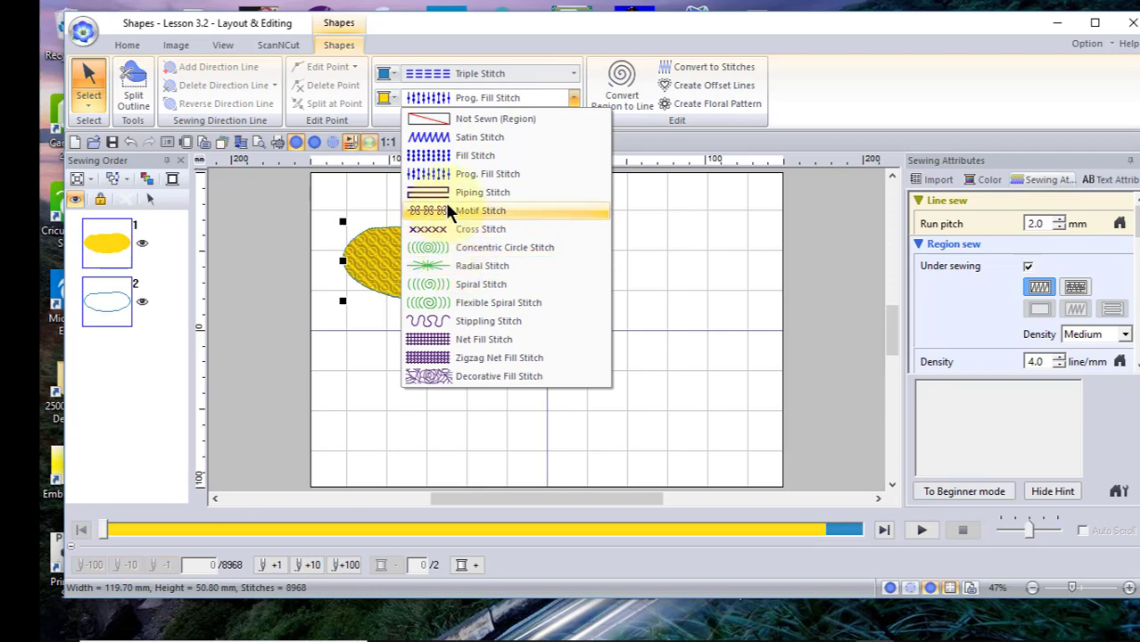
left_click(458, 155)
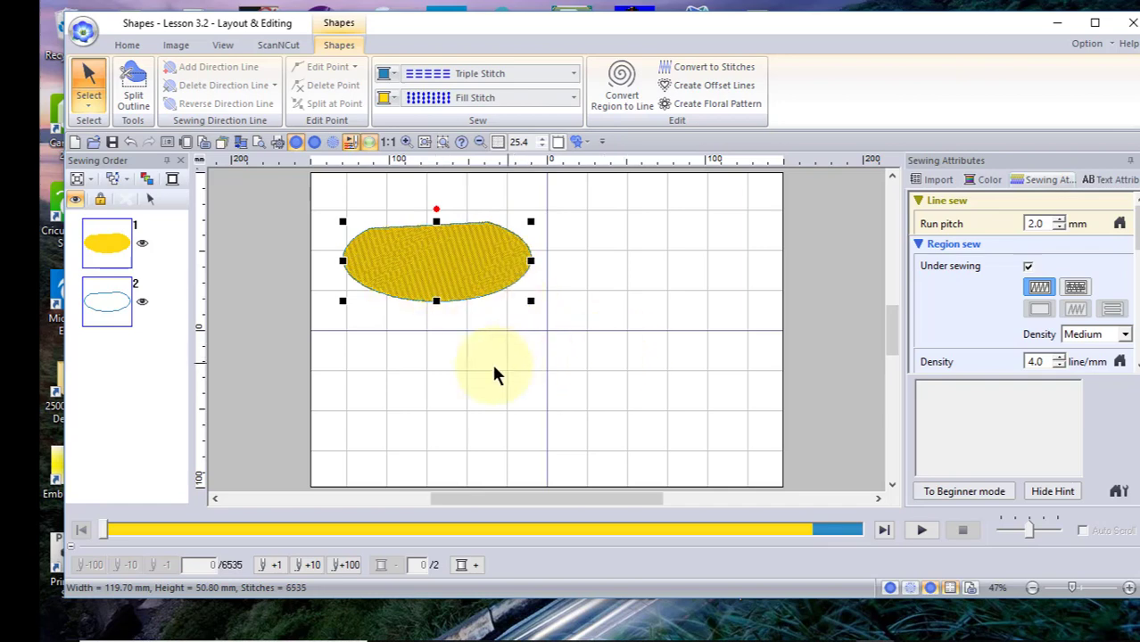
left_click(636, 286)
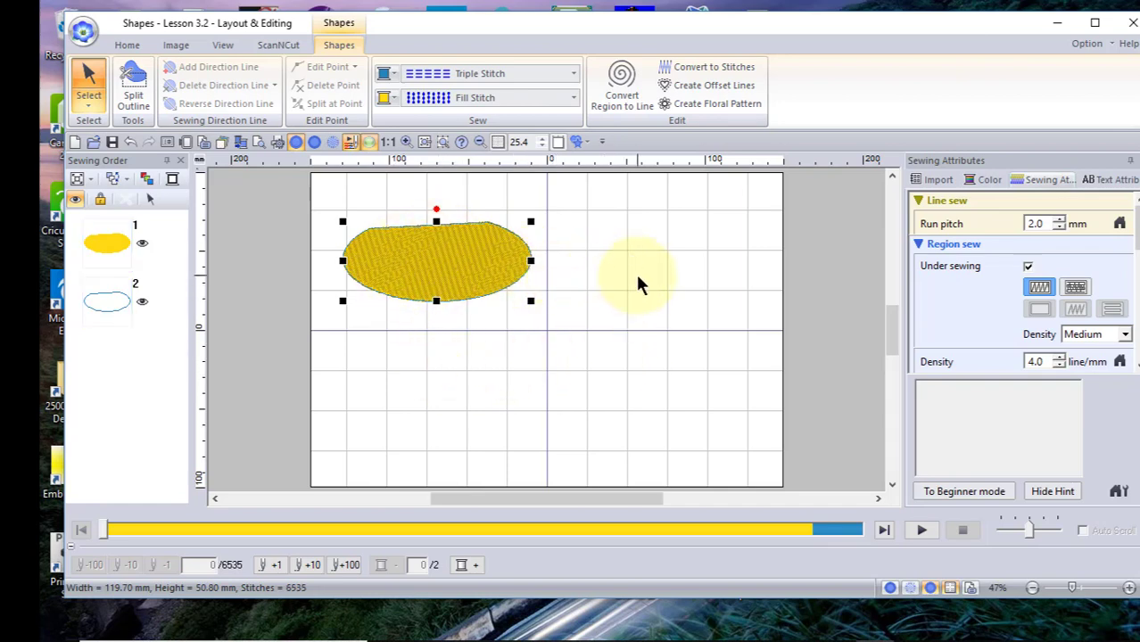
Draw a circular arc-and-string shape about 95 mm wide and 81 mm high, below and to the right of the existing shape.
left_click(320, 82)
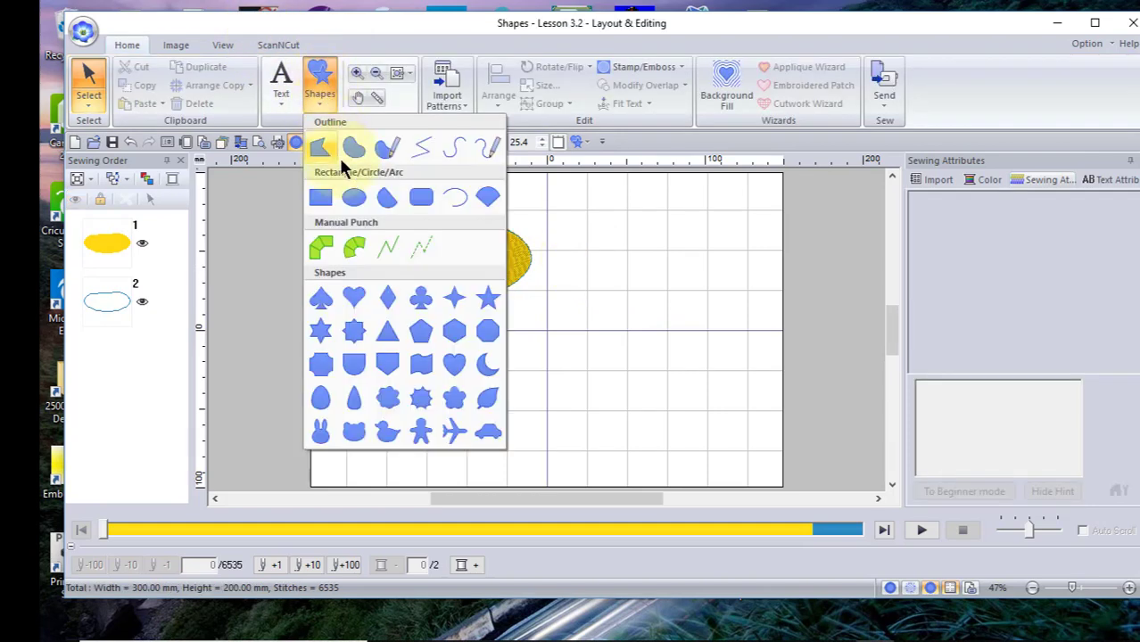
left_click(392, 198)
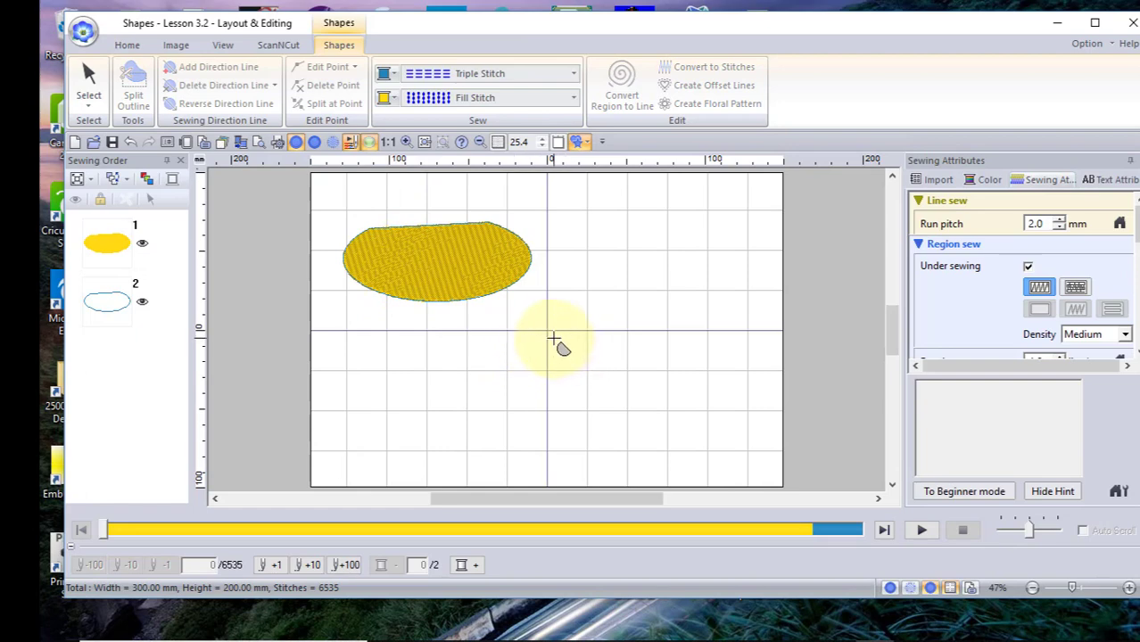
left_click_drag(540, 314, 689, 390)
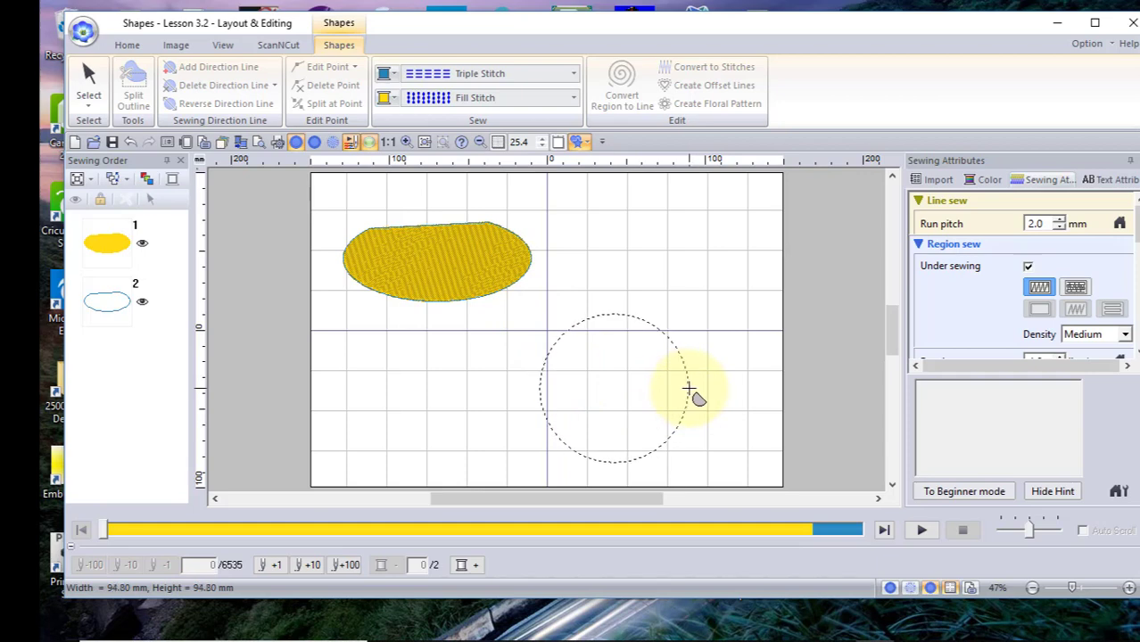
left_click_drag(688, 390, 692, 389)
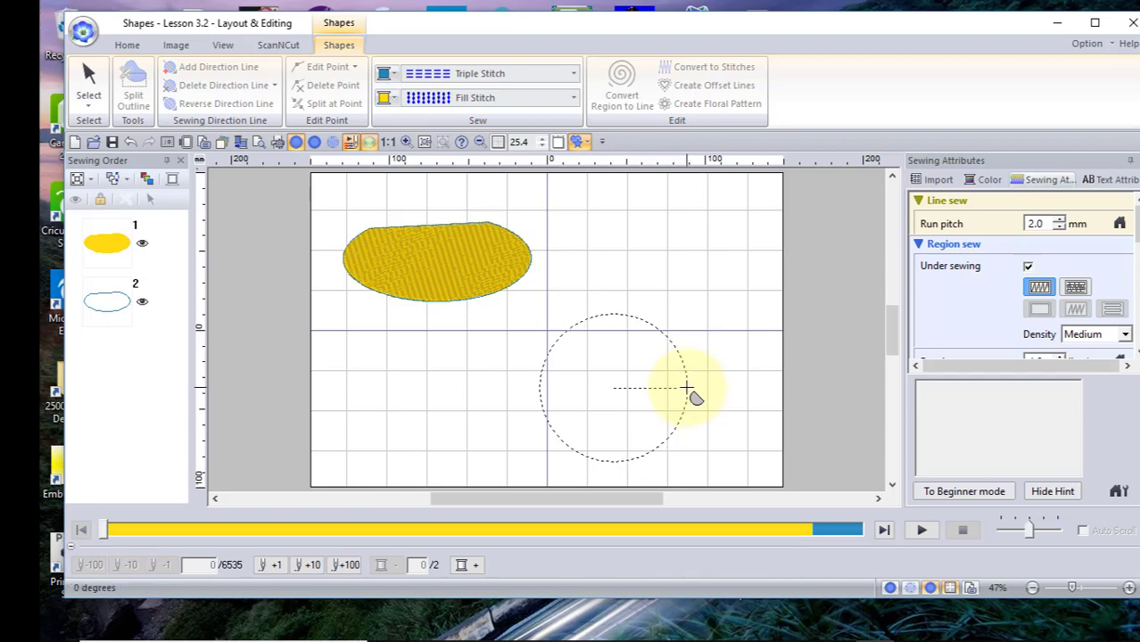
left_click(708, 278)
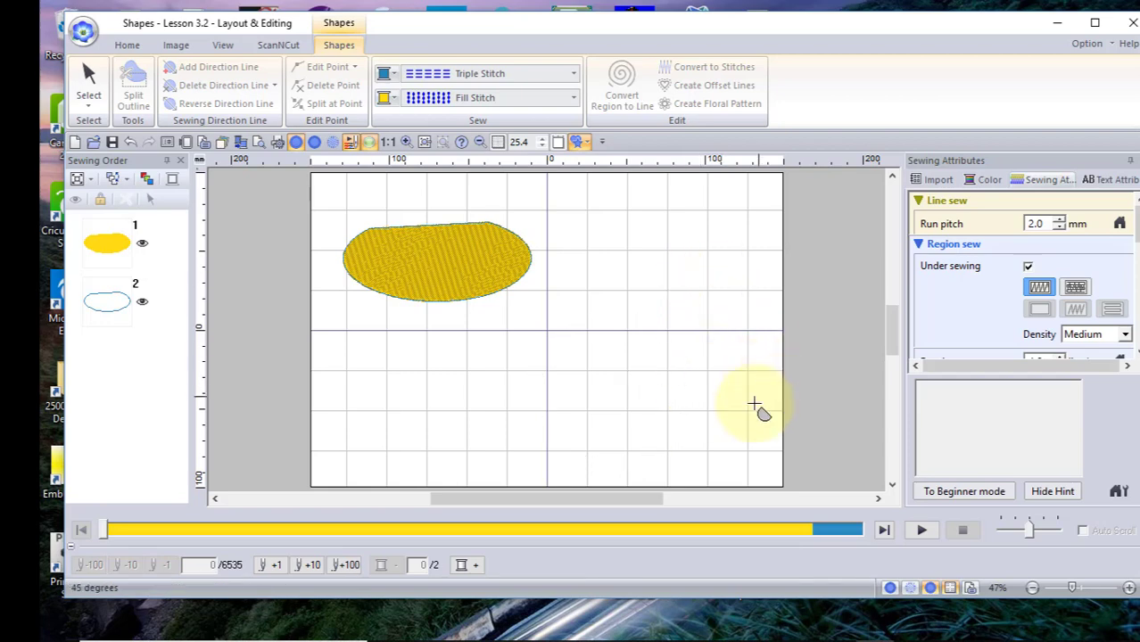
left_click(516, 308)
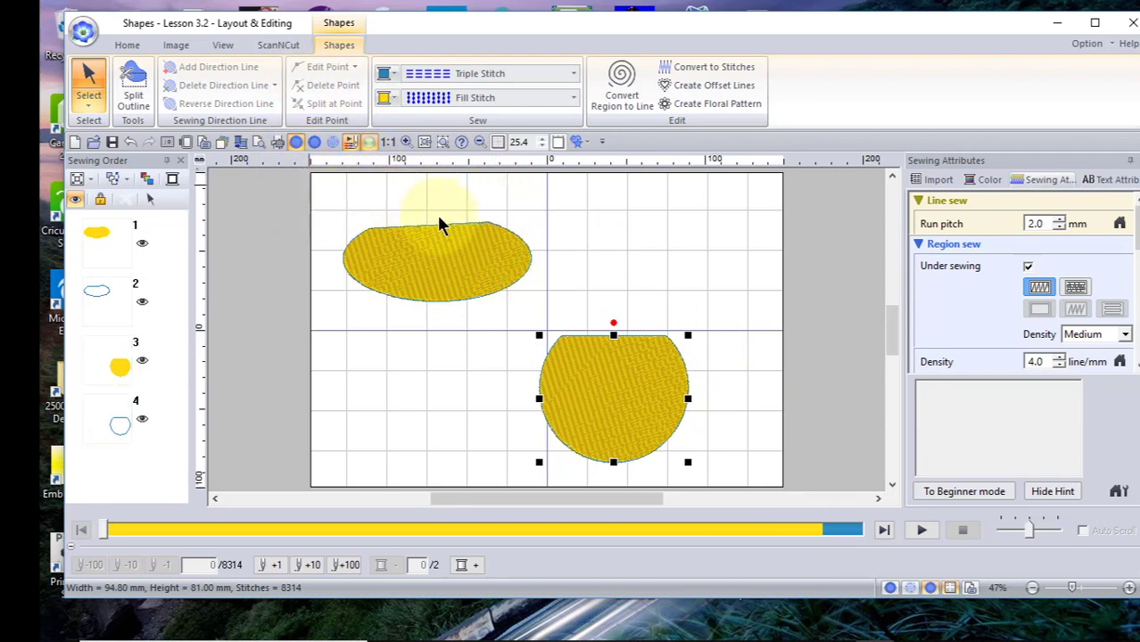
Delete both arc-and-string shapes from the Shapes - Lesson 3.2 design and start the Round Rectangle shape.
left_click(735, 409)
key("ctrl+a")
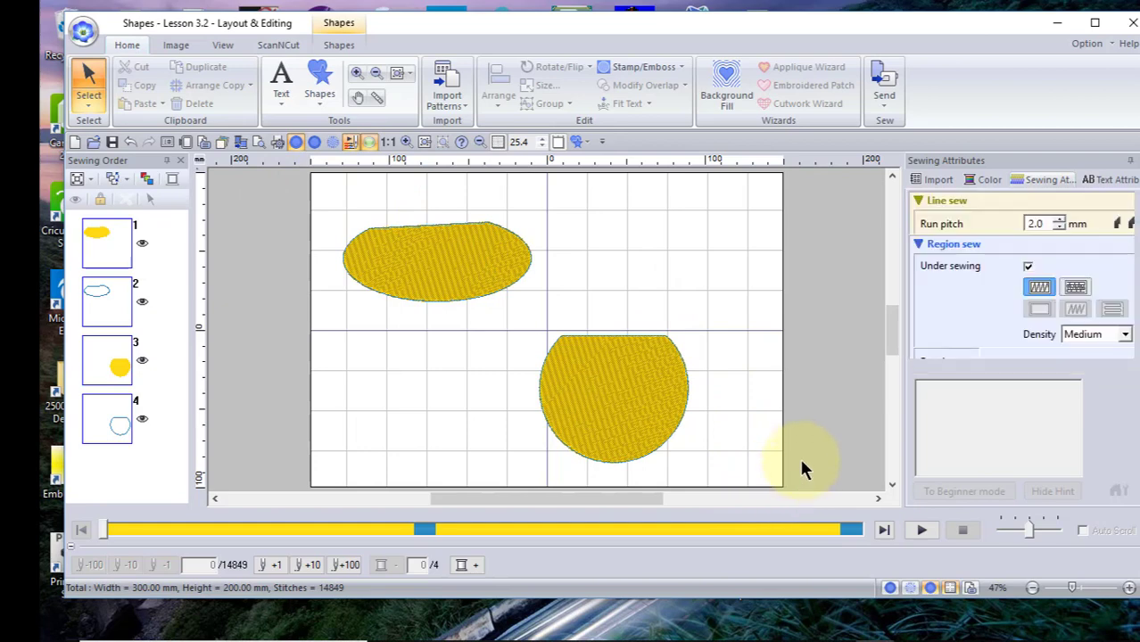
key("Delete")
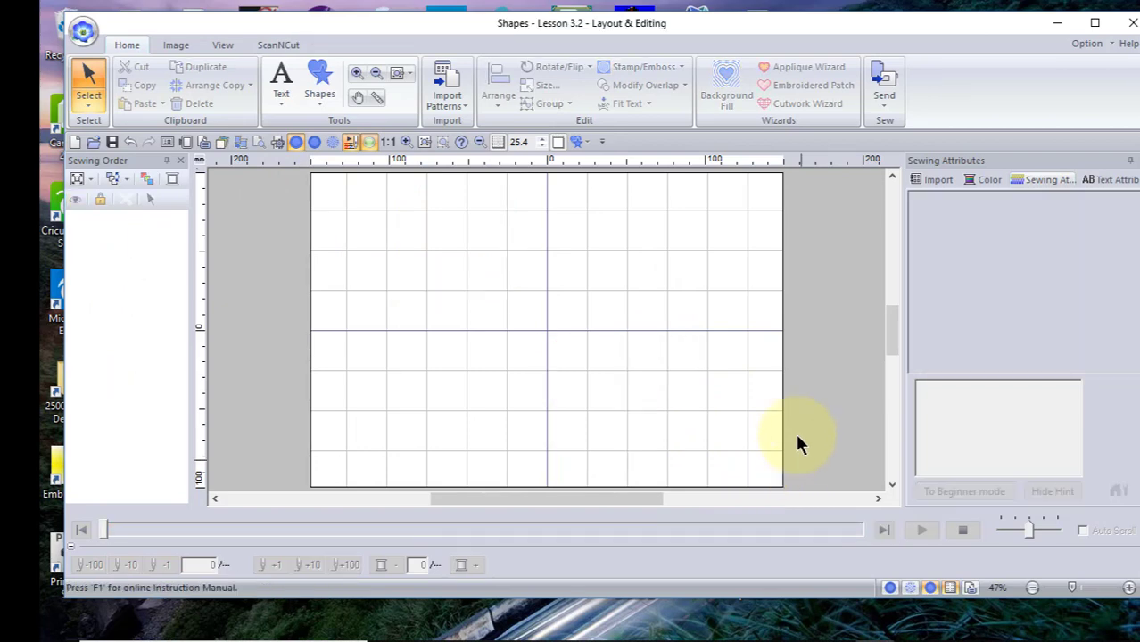
left_click(314, 81)
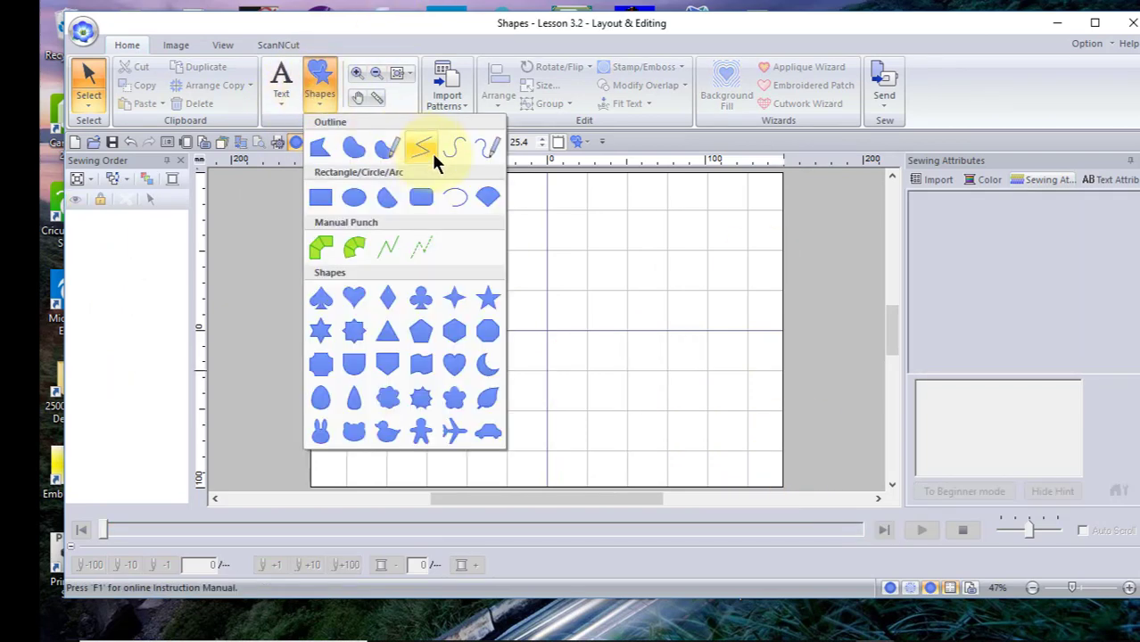
left_click(420, 197)
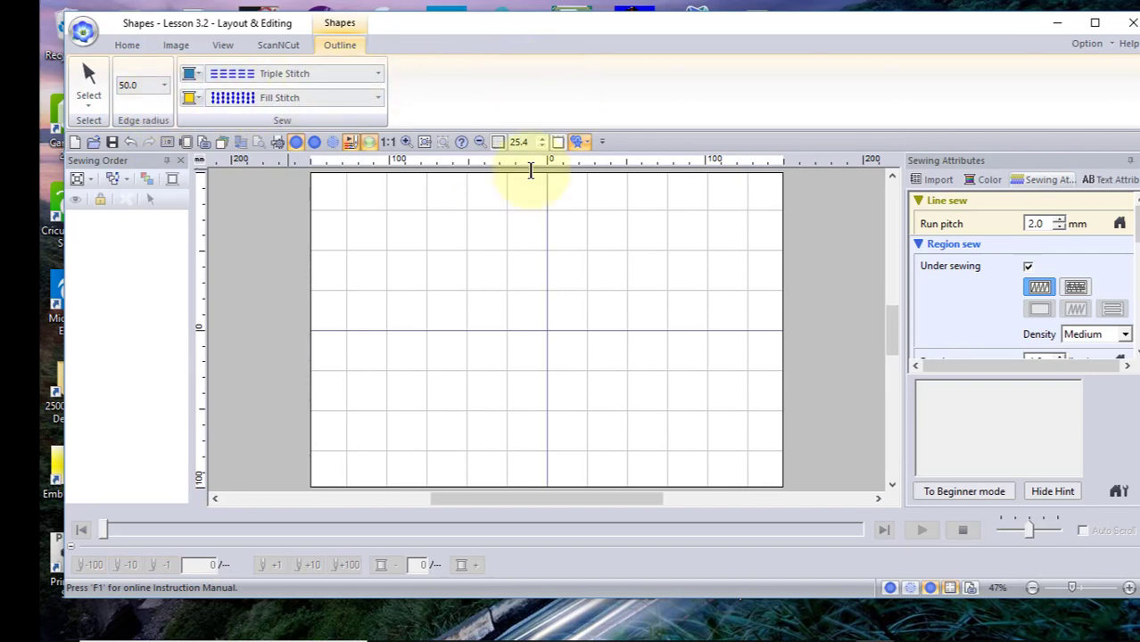
Switch to the plain Rectangle shape to compare its edge radius, and return to the Round Rectangle.
left_click(588, 142)
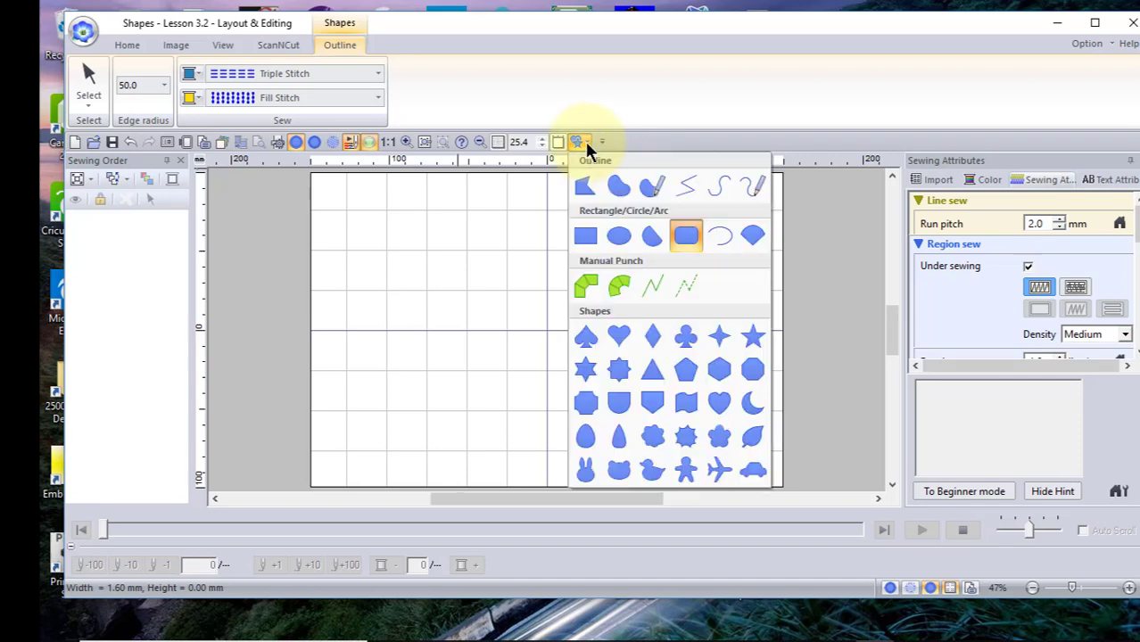
left_click(584, 233)
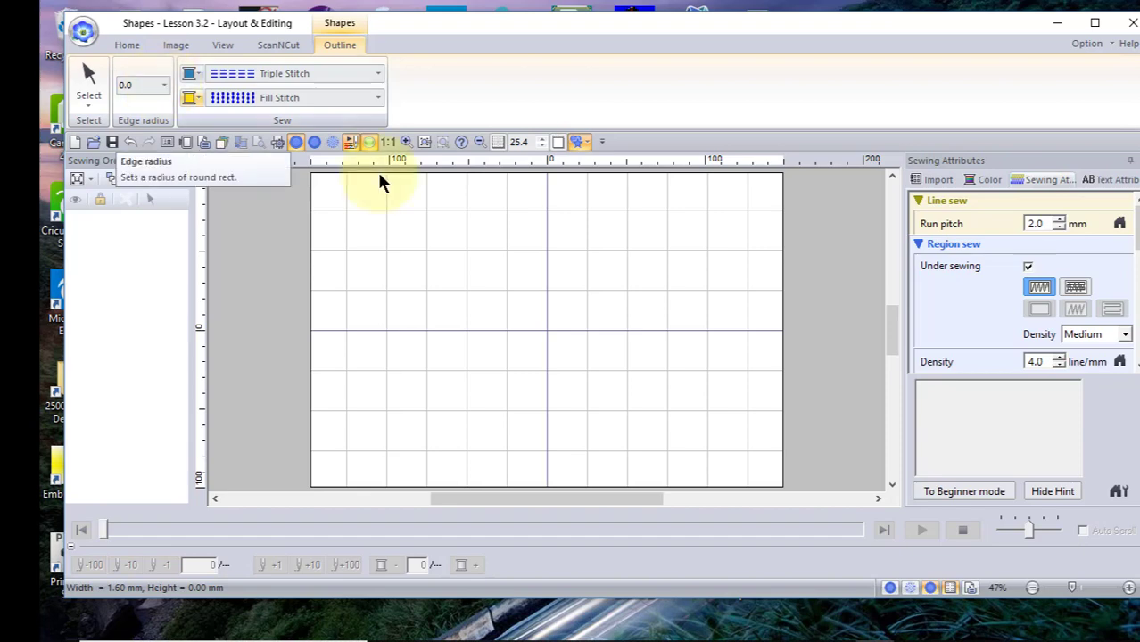
left_click(588, 146)
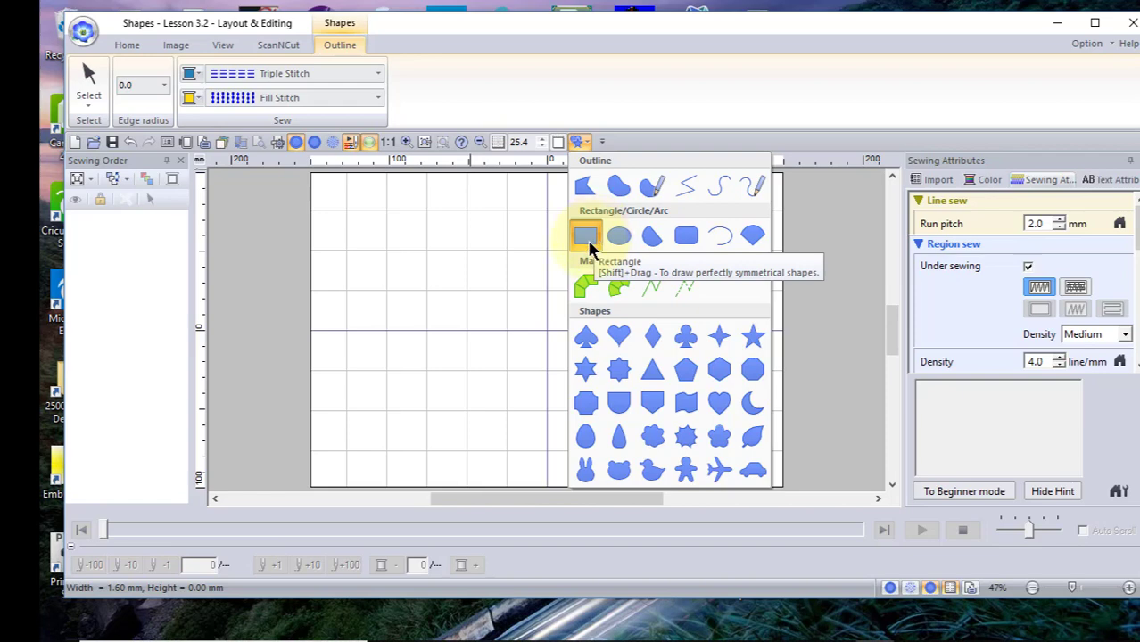
left_click(687, 237)
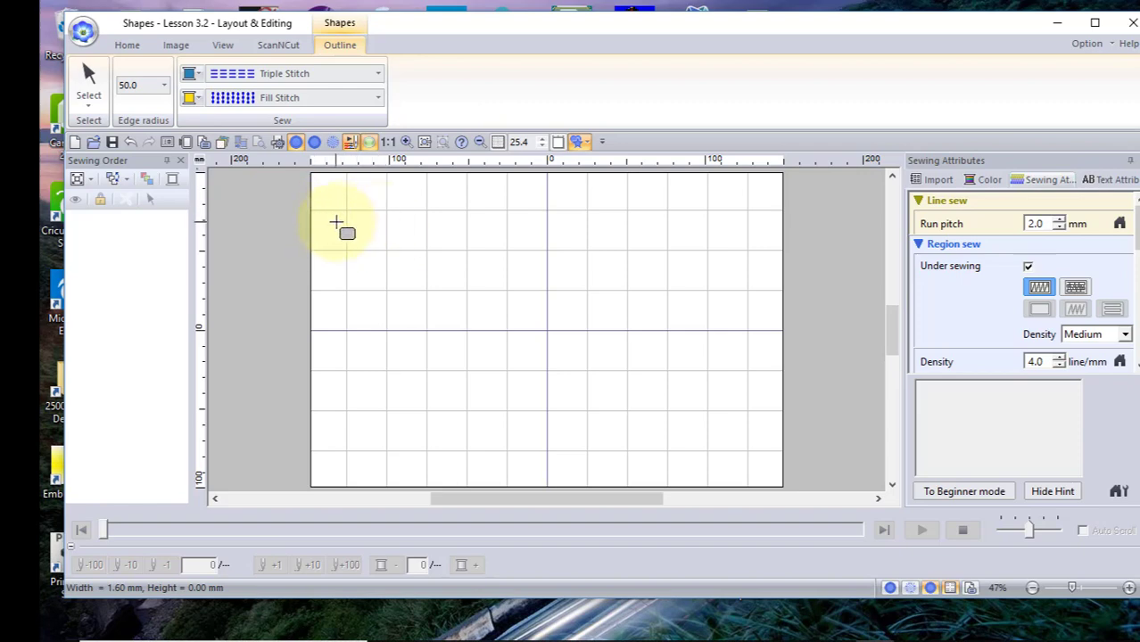
Set the Round Rectangle's edge radius to 10.0 and its outline to Zigzag Stitch.
left_click(163, 84)
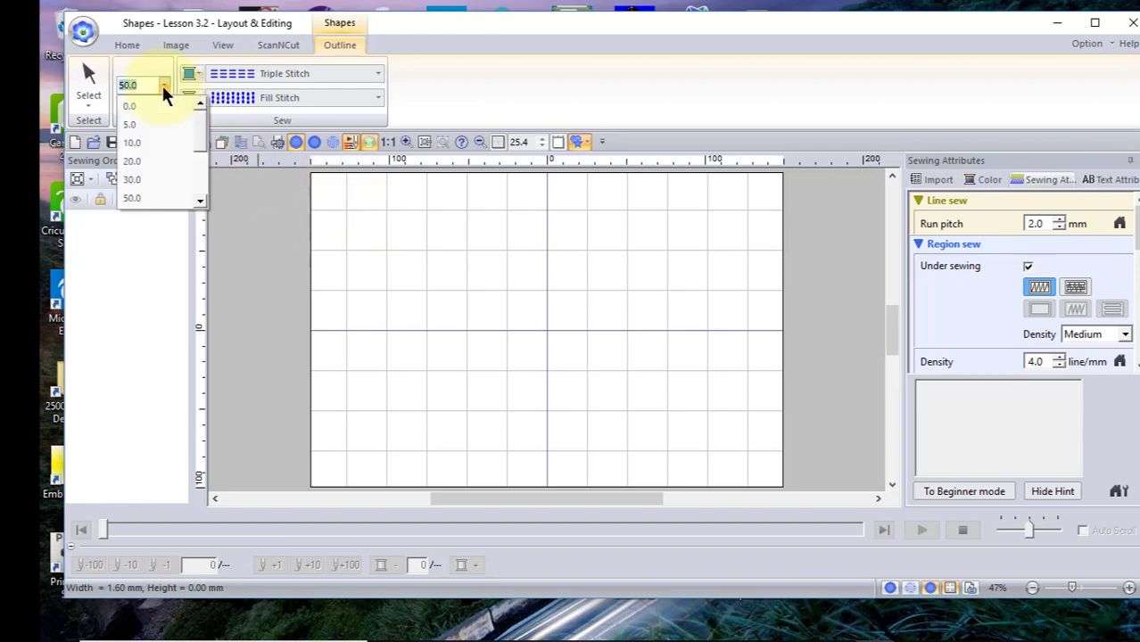
left_click(132, 134)
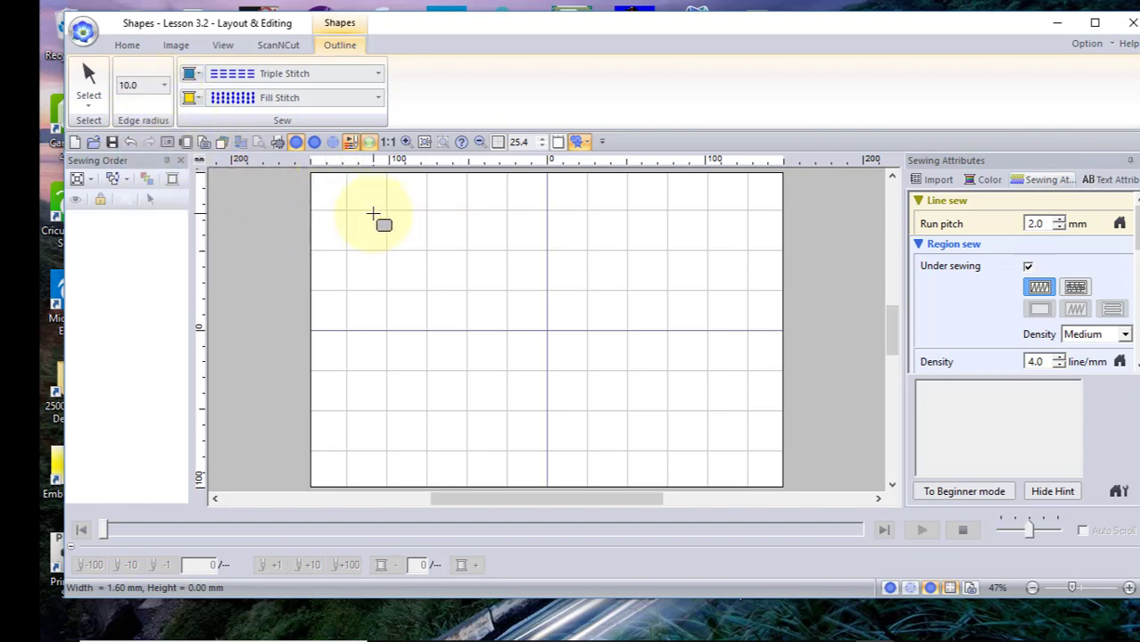
left_click(377, 73)
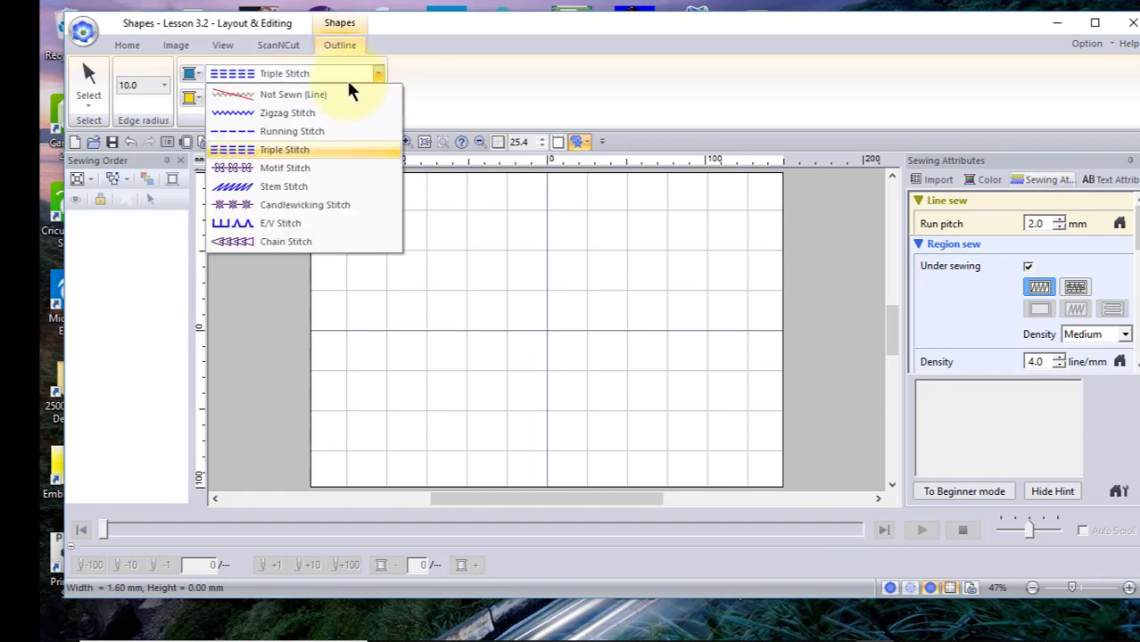
left_click(310, 116)
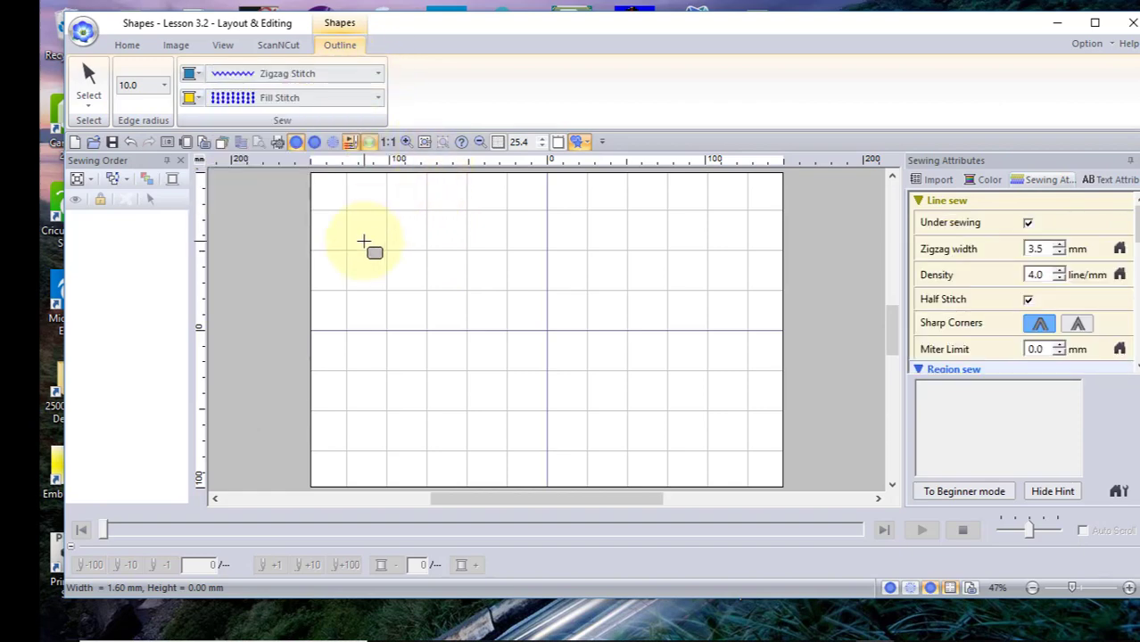
Set the region color to red, draw a round rectangle about 148 mm wide and 84 mm high in the upper-left area, and deselect it.
left_click(188, 96)
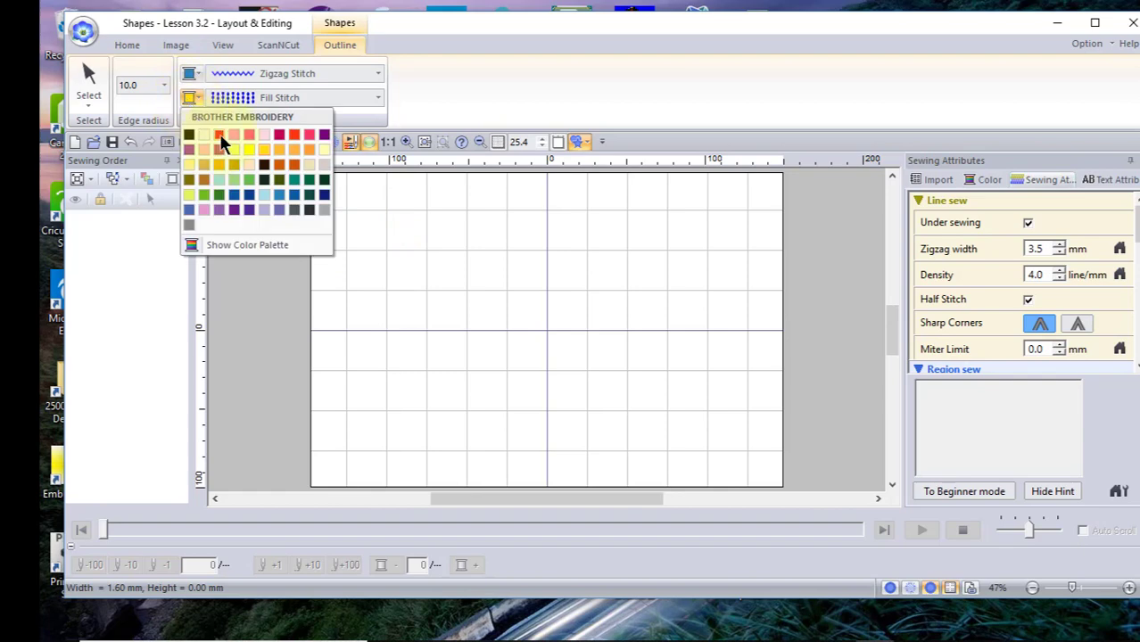
left_click(224, 132)
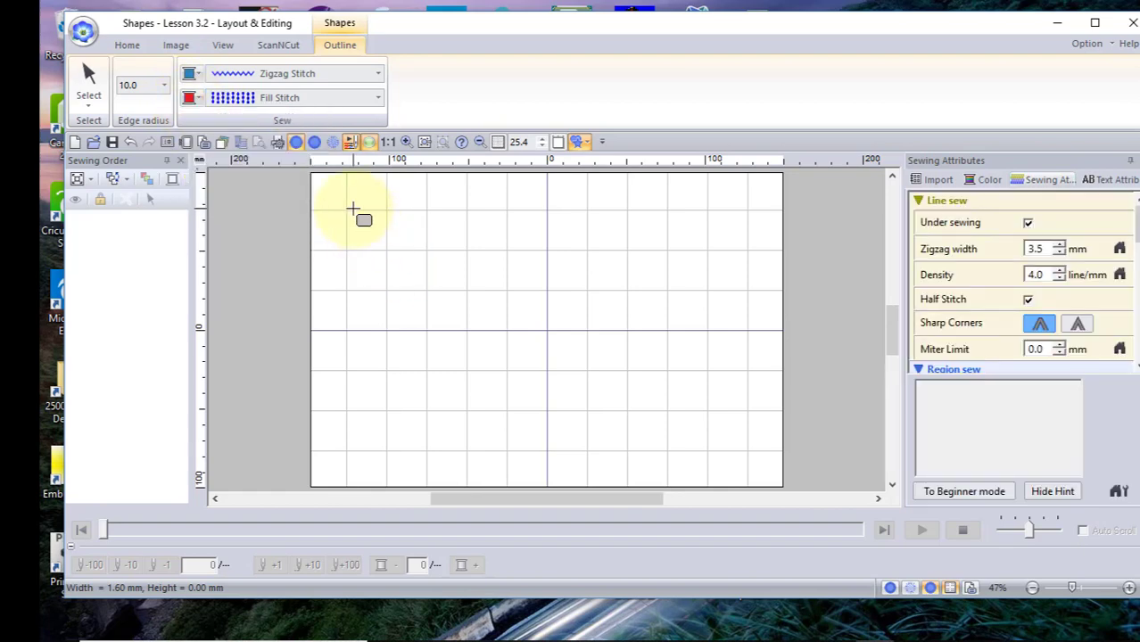
left_click_drag(352, 209, 583, 336)
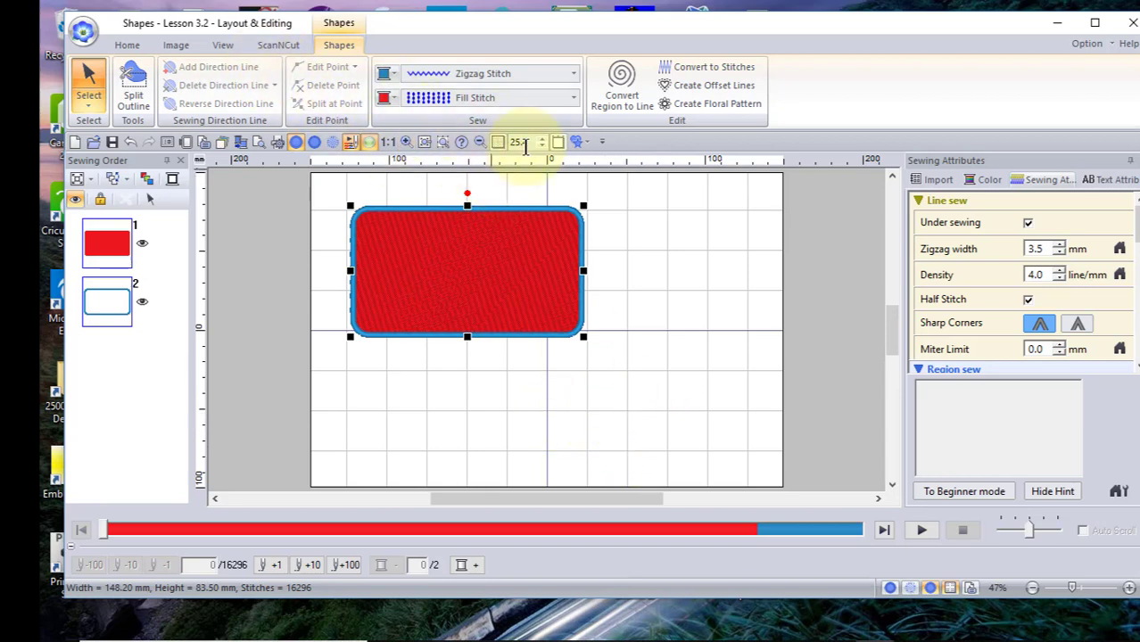
left_click(678, 197)
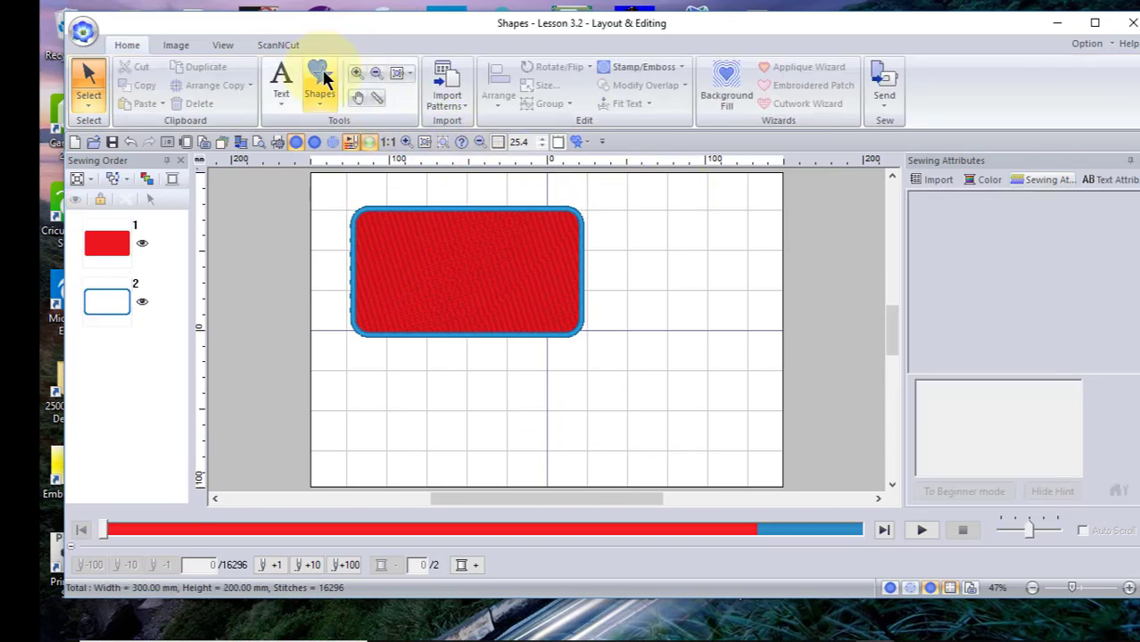
Draw an equal-sided round rectangle about 51 mm across below the large one and deselect it.
left_click(322, 84)
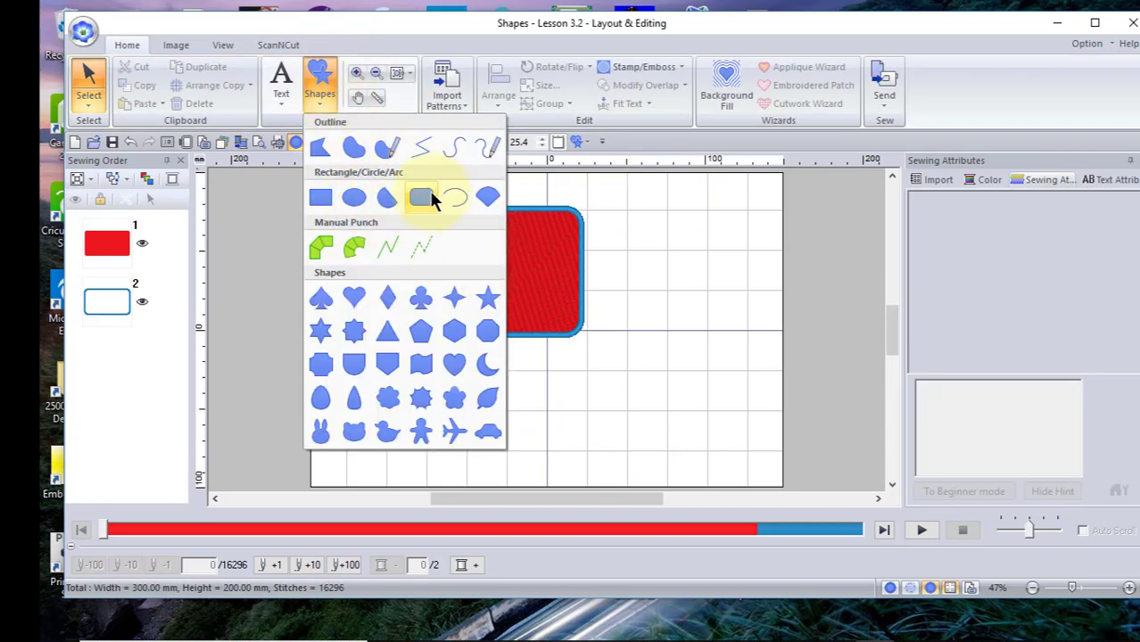
left_click(427, 200)
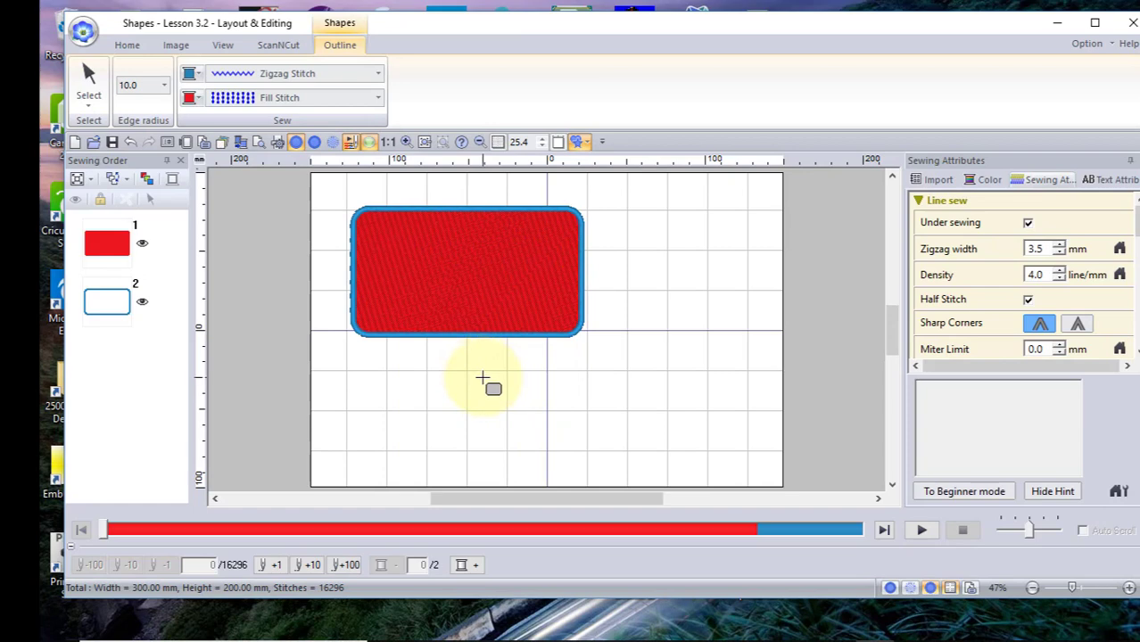
left_click_drag(484, 377, 562, 392)
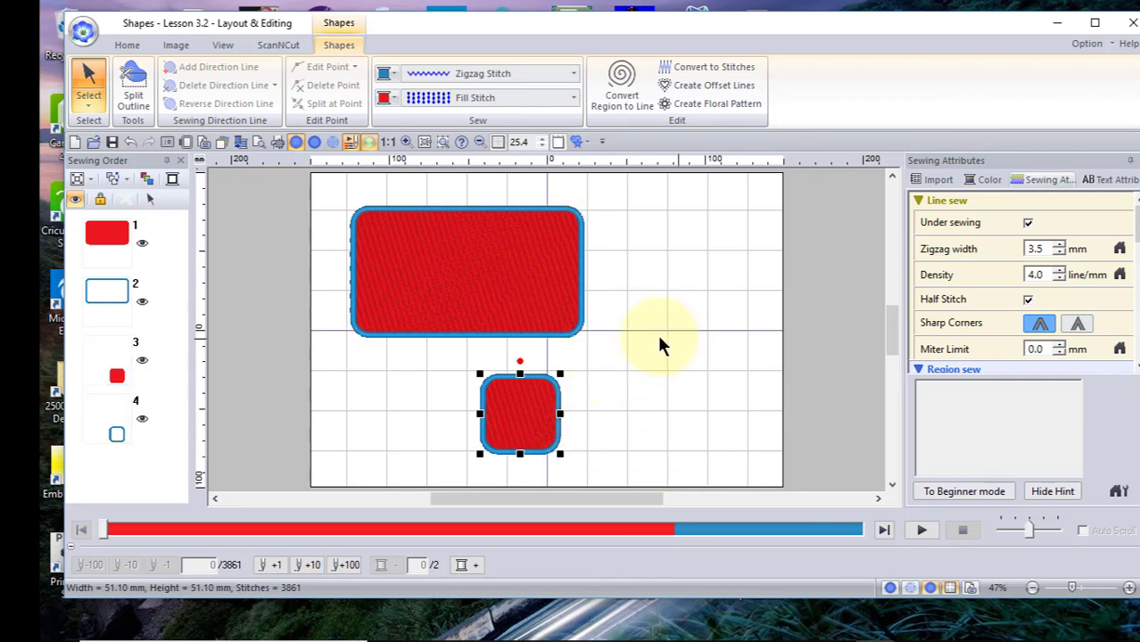
left_click(616, 308)
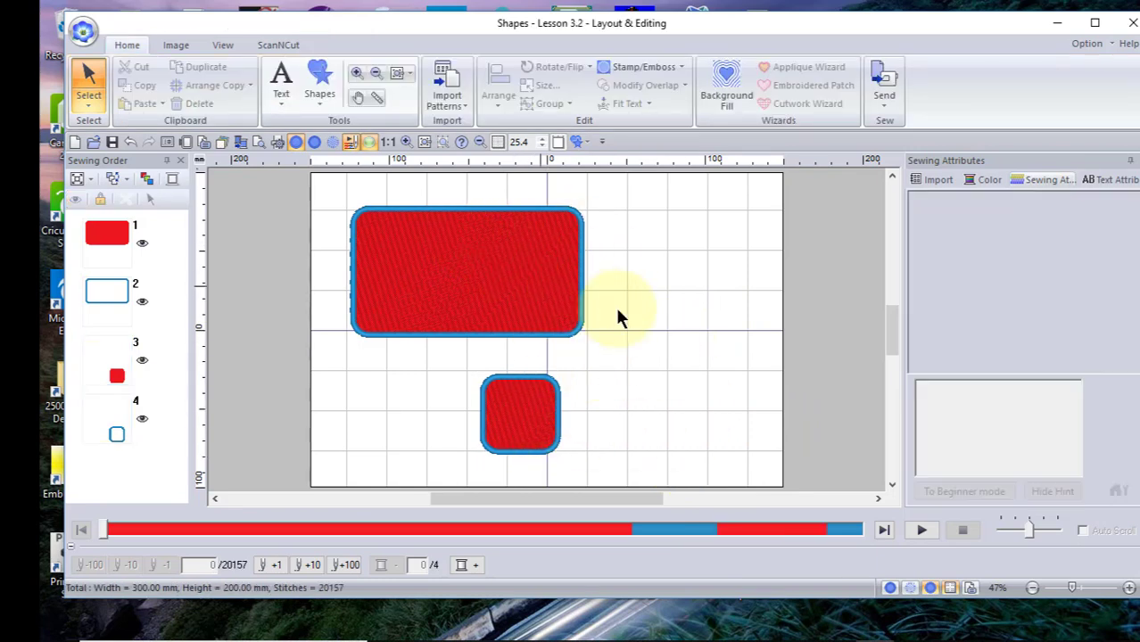
Open the recent design Shapes - Lesson 3.3 without saving changes to Lesson 3.2, and delete everything in it.
left_click(82, 33)
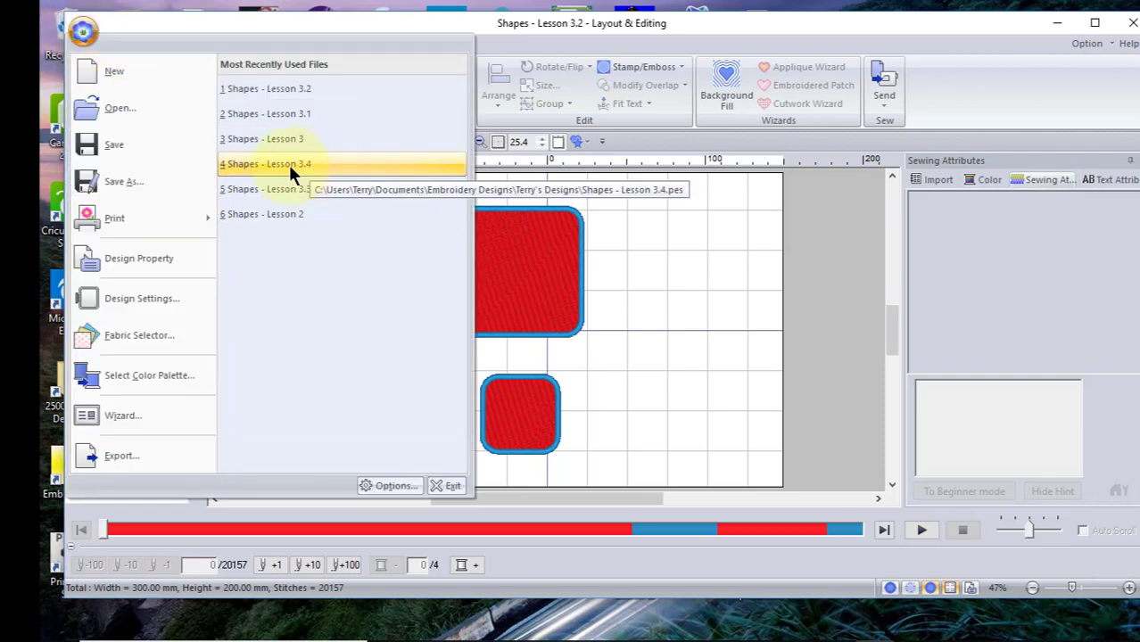
left_click(272, 188)
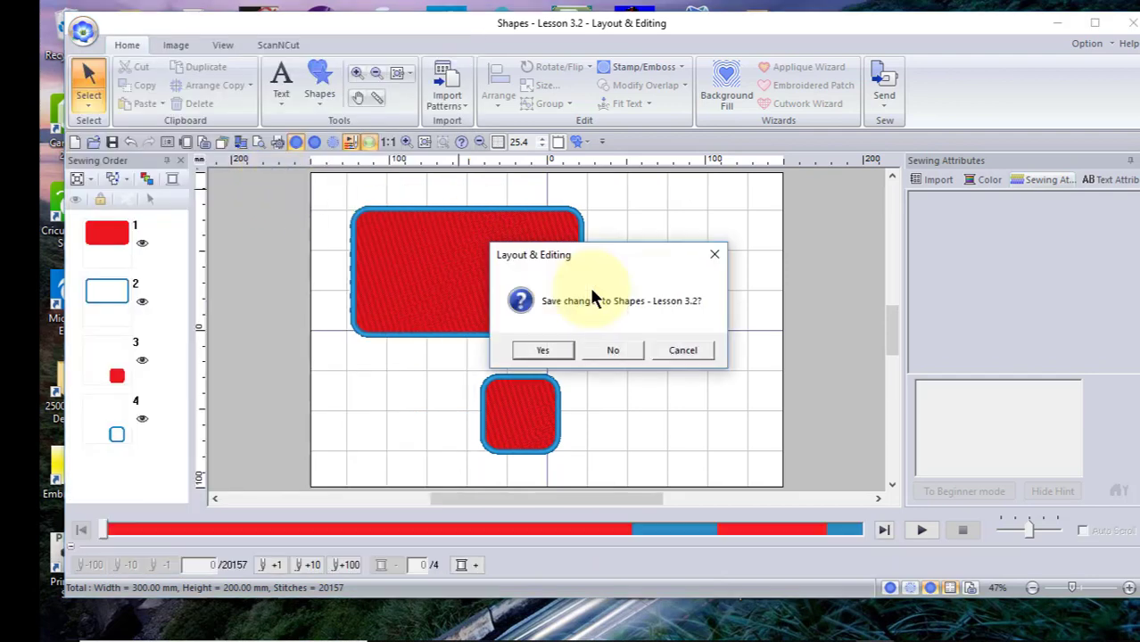
left_click(602, 349)
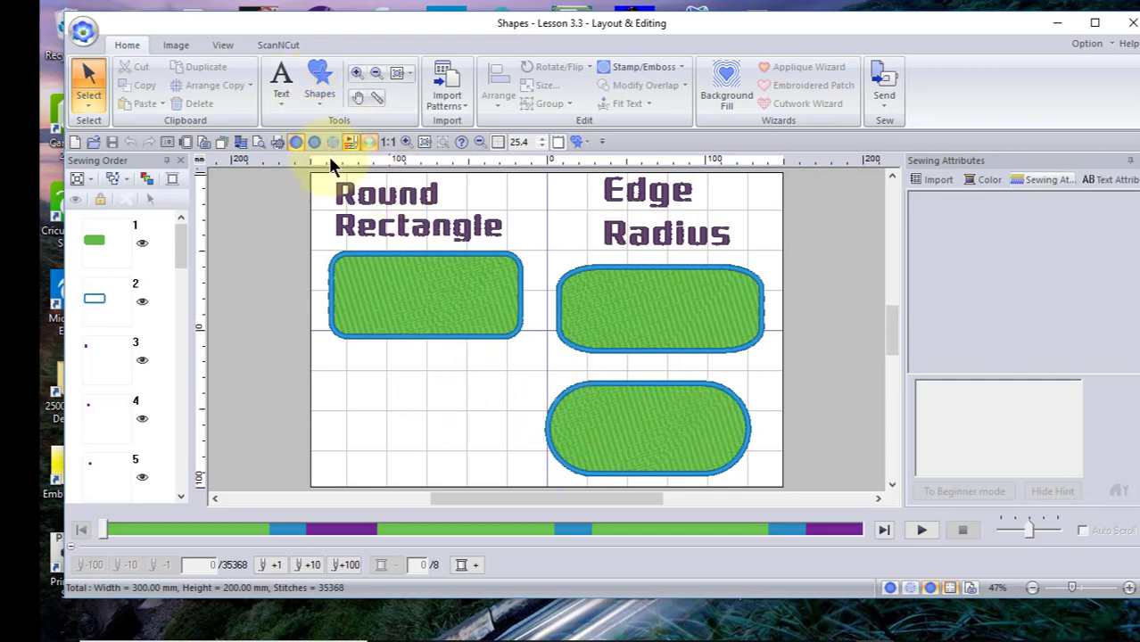
left_click_drag(305, 178, 782, 487)
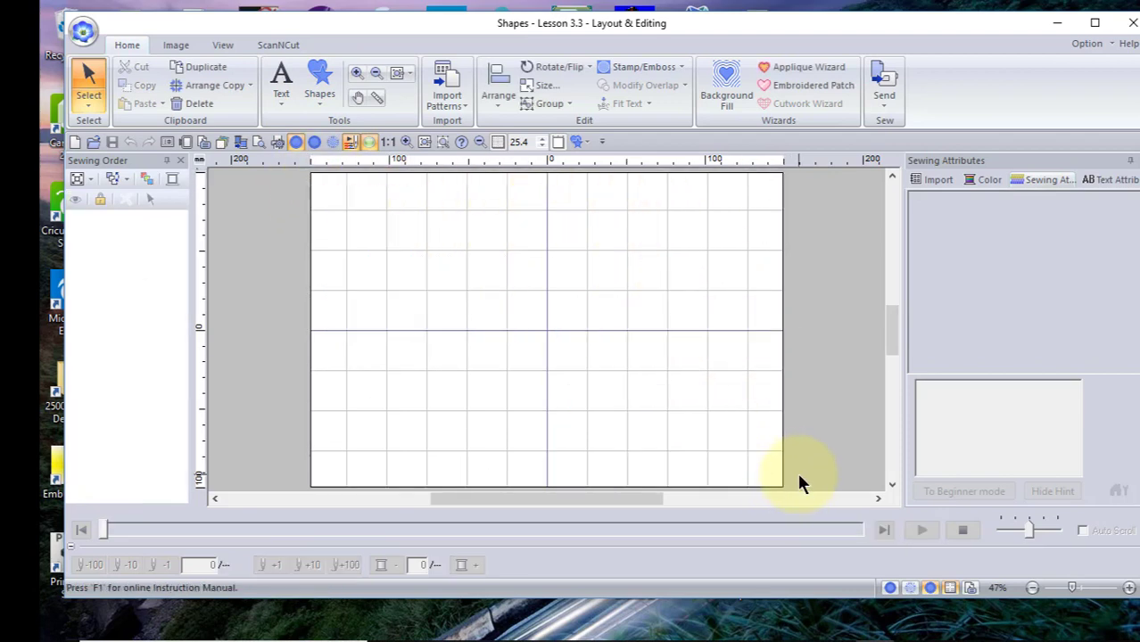
key("Delete")
Open the recent design Shapes - Lesson 3.4 without saving the changes to Lesson 3.3.
left_click(323, 85)
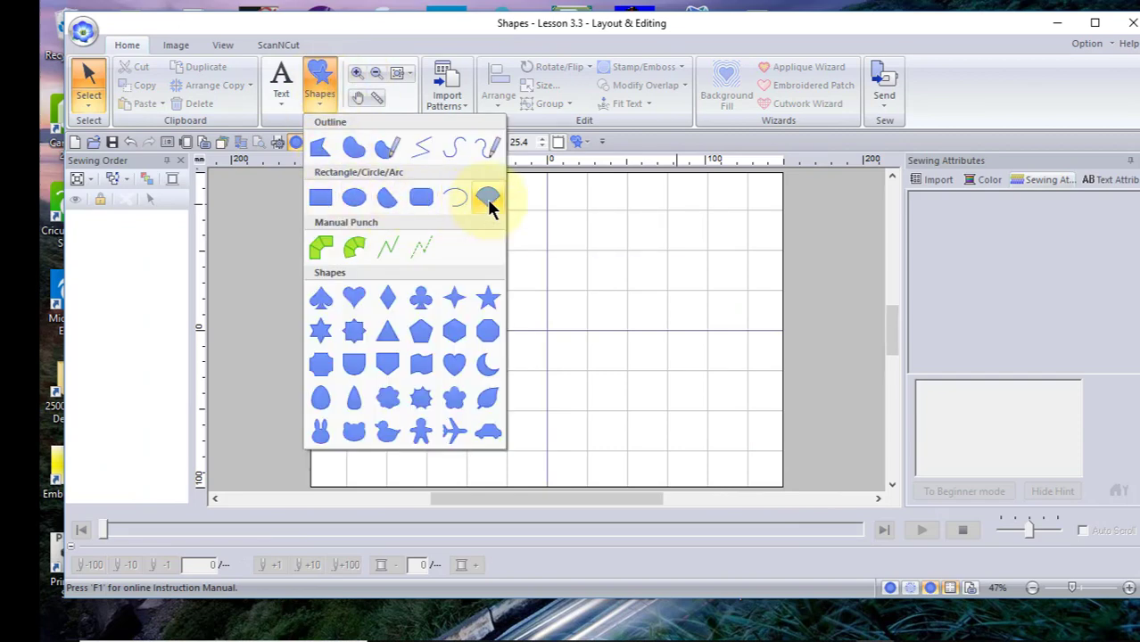
left_click(707, 282)
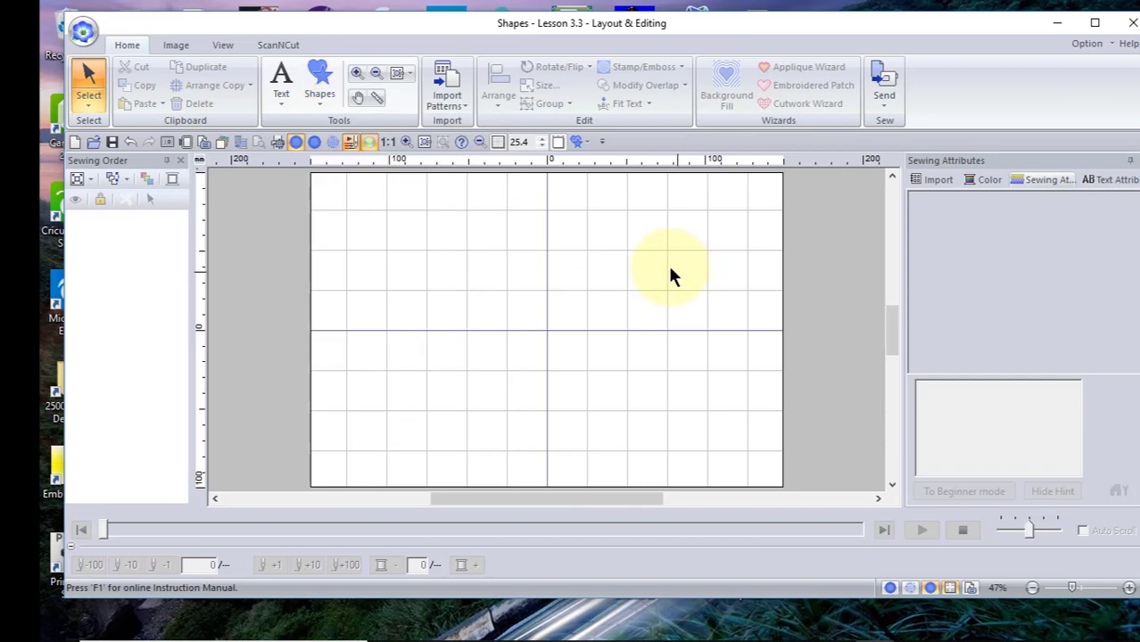
left_click(83, 33)
left_click(288, 189)
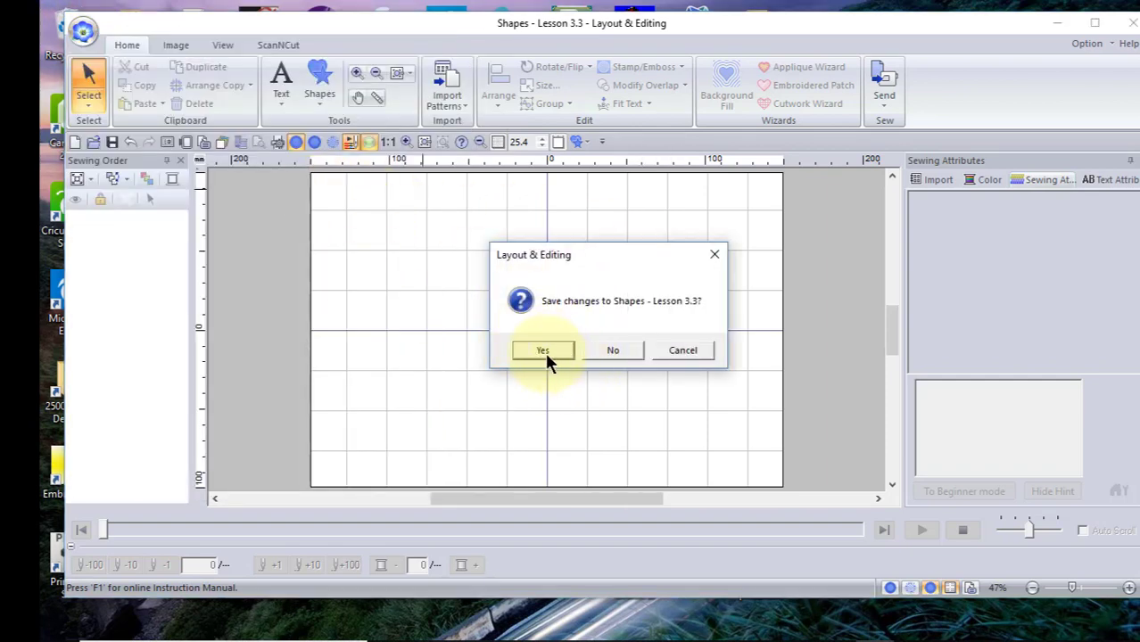
left_click(628, 351)
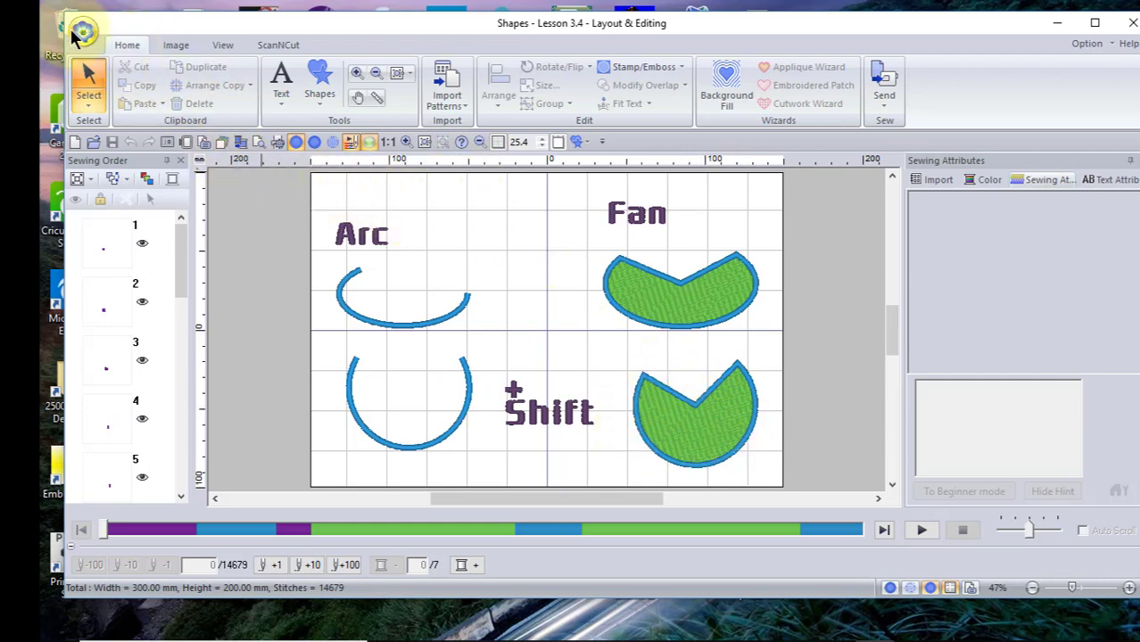
Delete everything in the design, draw an upward-opening elliptical arc about 132 mm wide and 74 mm high in the upper-left area, and deselect it.
left_click_drag(305, 182, 778, 487)
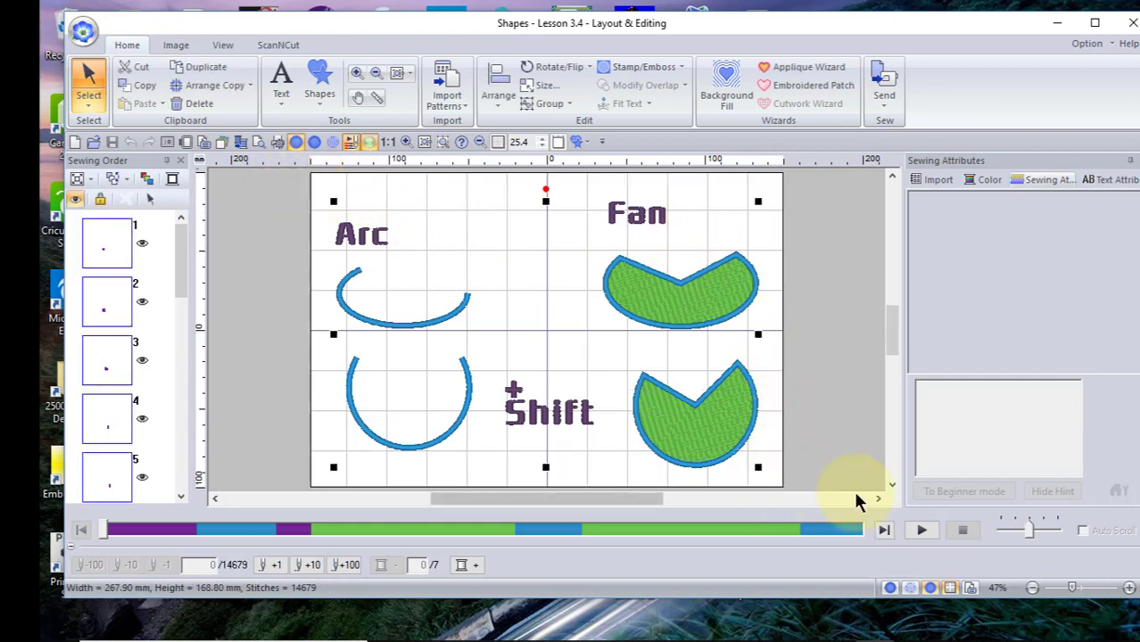
key("Delete")
left_click(318, 89)
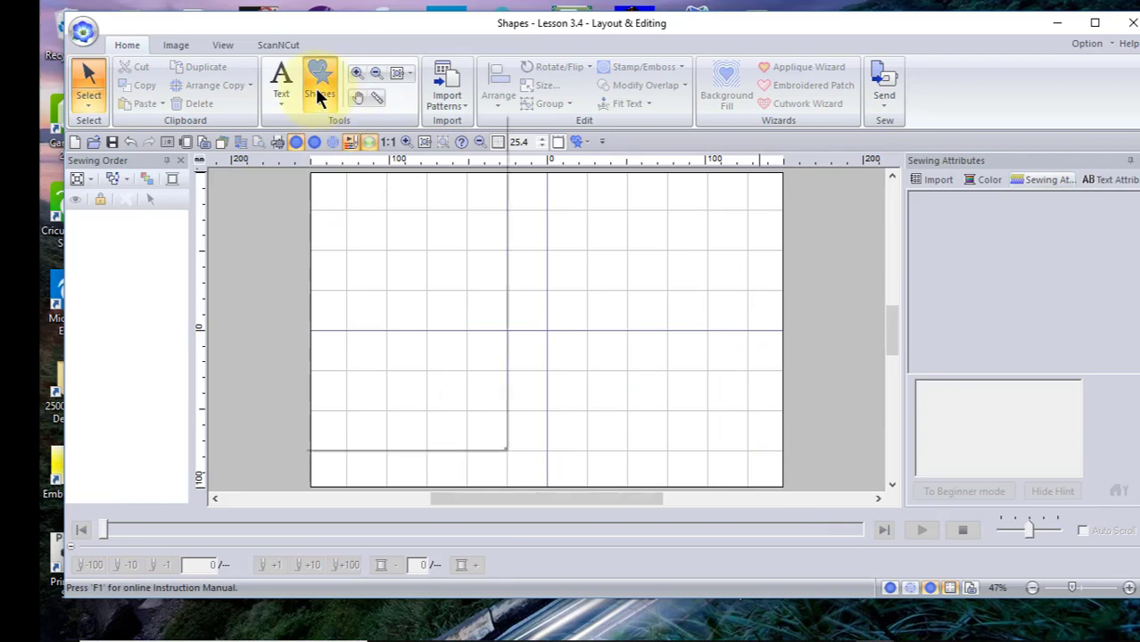
left_click(459, 191)
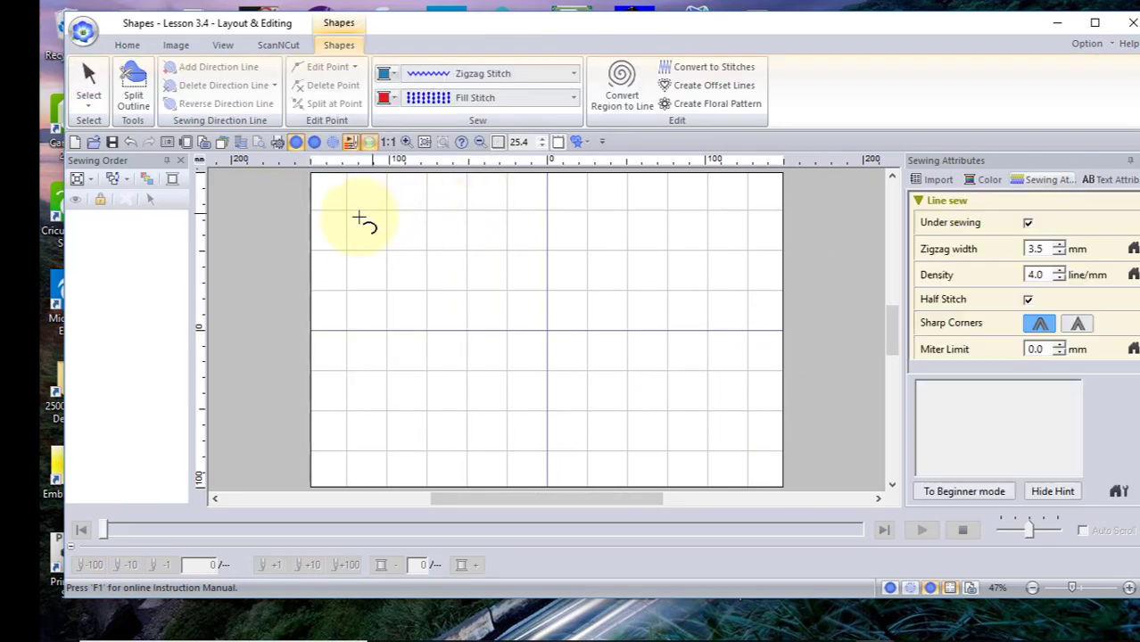
left_click_drag(362, 219, 564, 353)
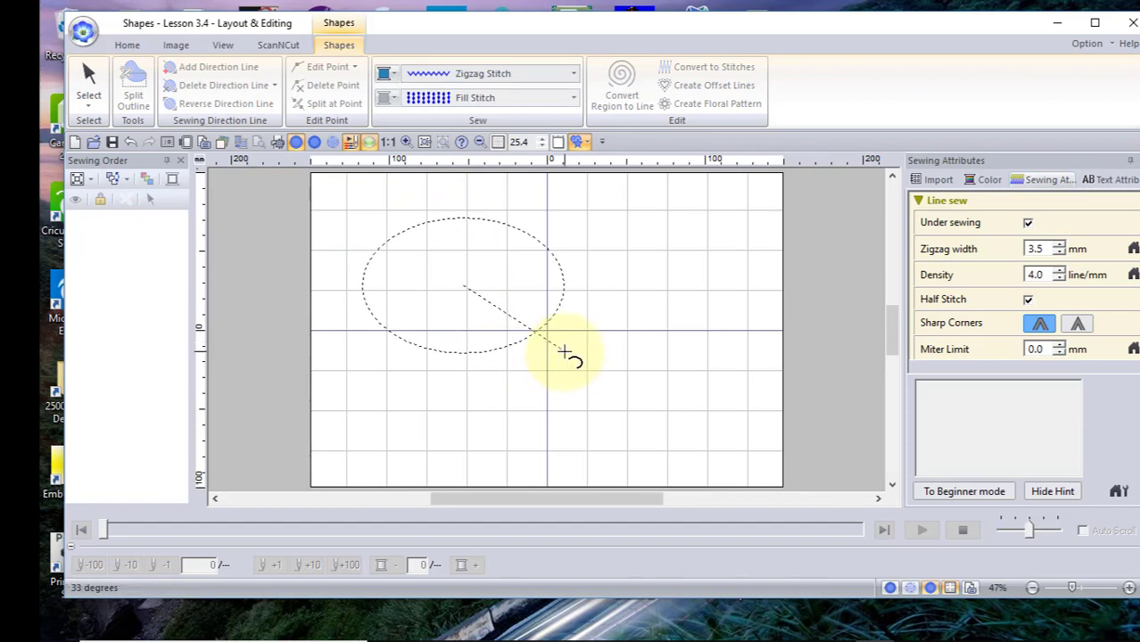
left_click(577, 224)
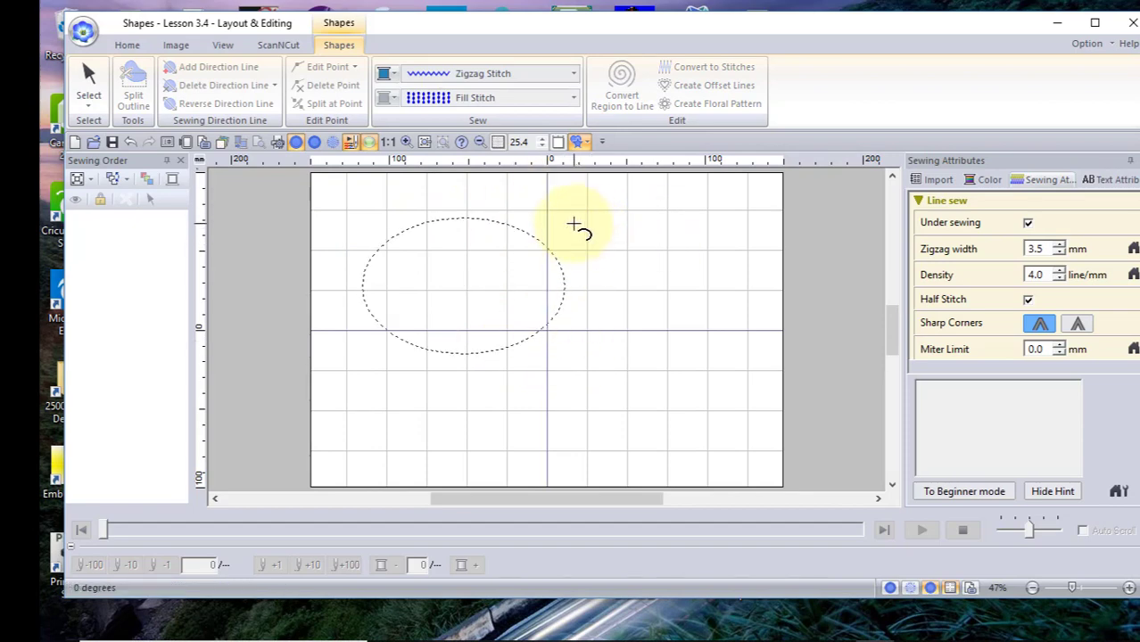
left_click(330, 241)
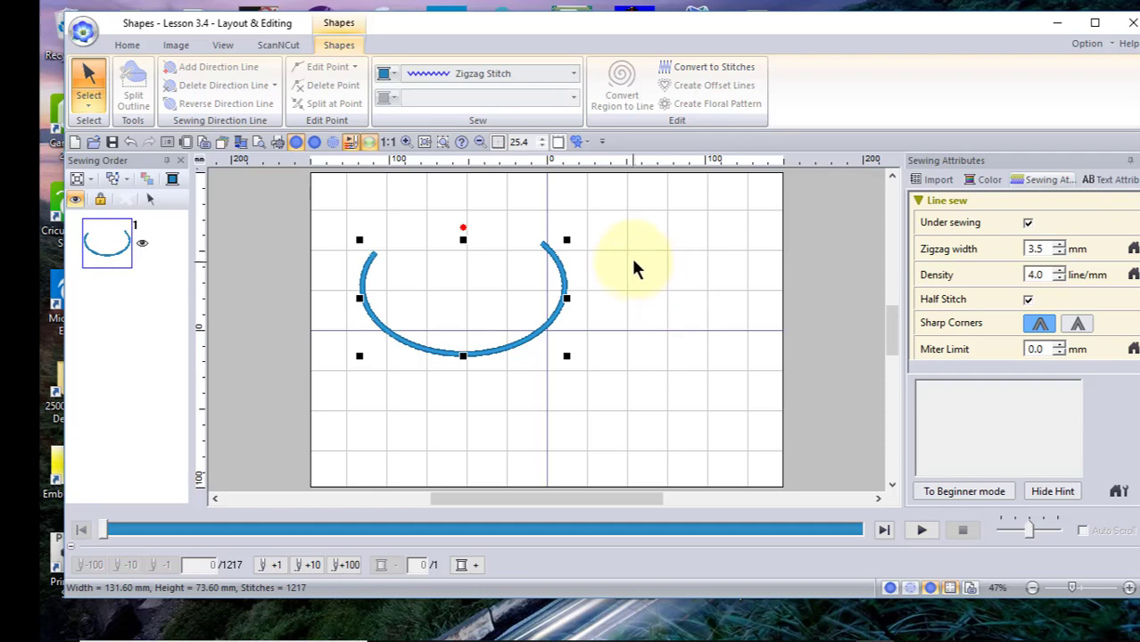
left_click(640, 199)
Draw an upward-opening circular arc about 94 mm wide and 70 mm high to the right of the elliptical one and deselect it.
left_click(581, 142)
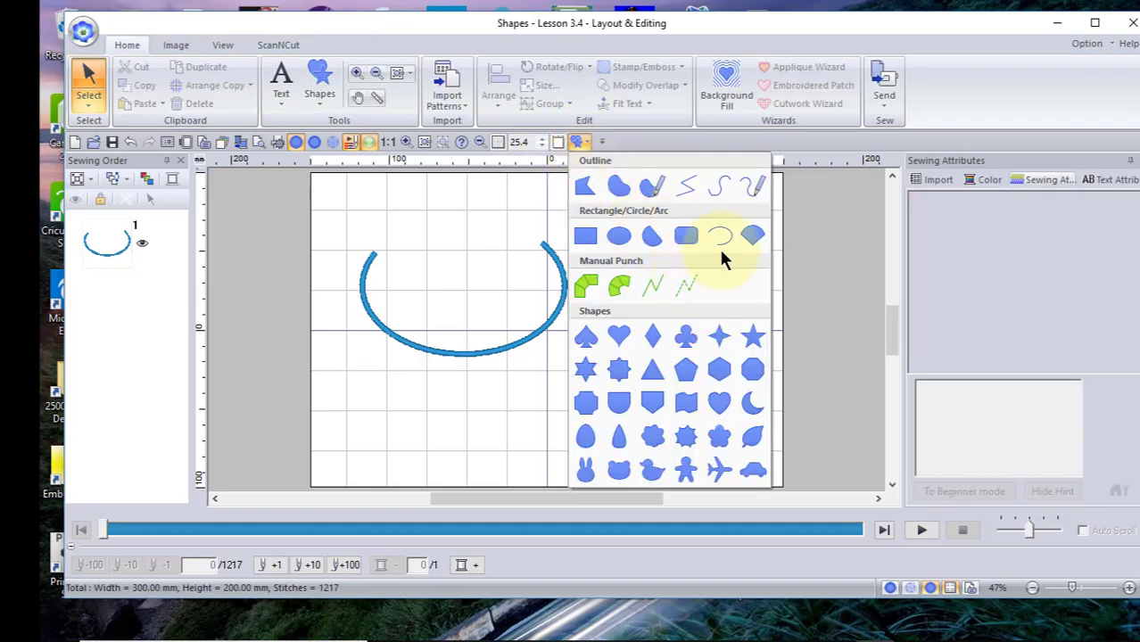
left_click(719, 239)
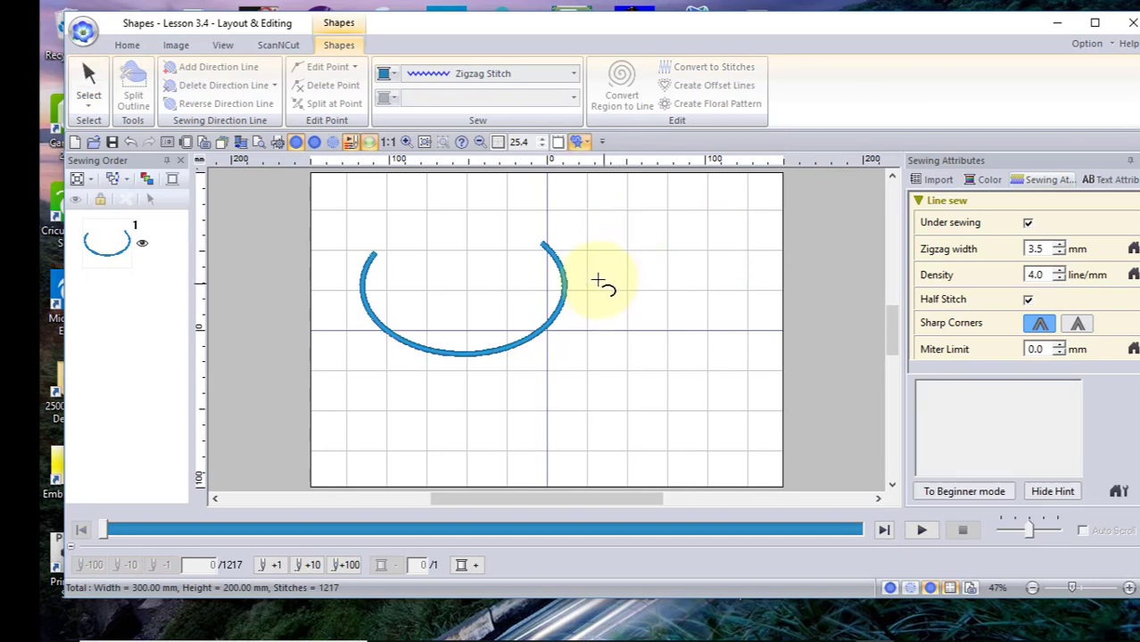
left_click(667, 344)
left_click(683, 407)
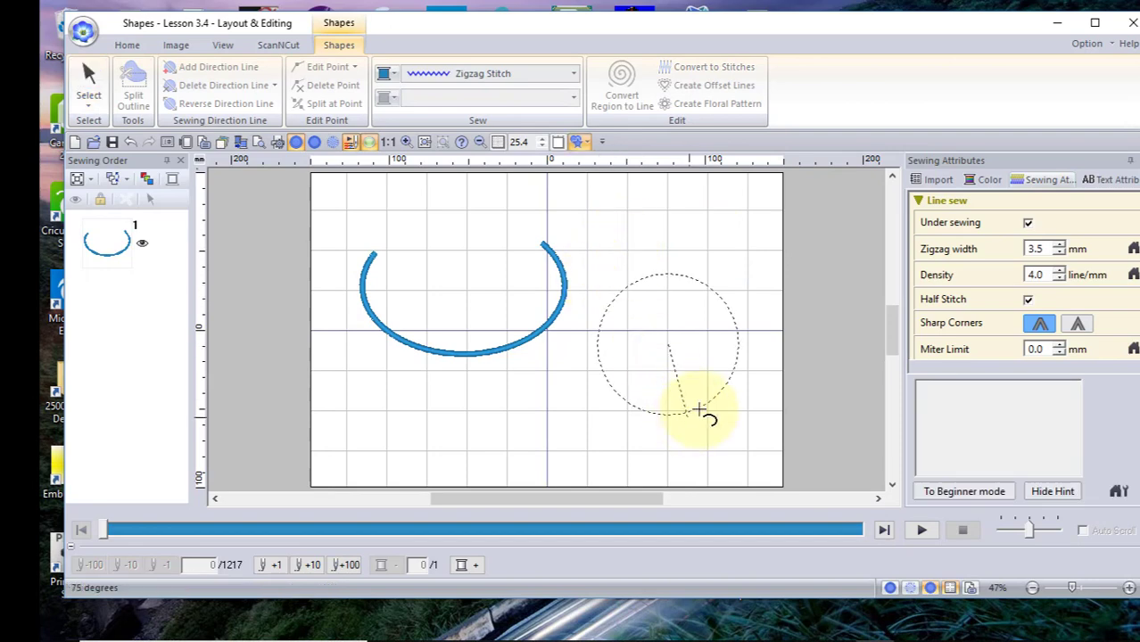
left_click(738, 314)
left_click(608, 335)
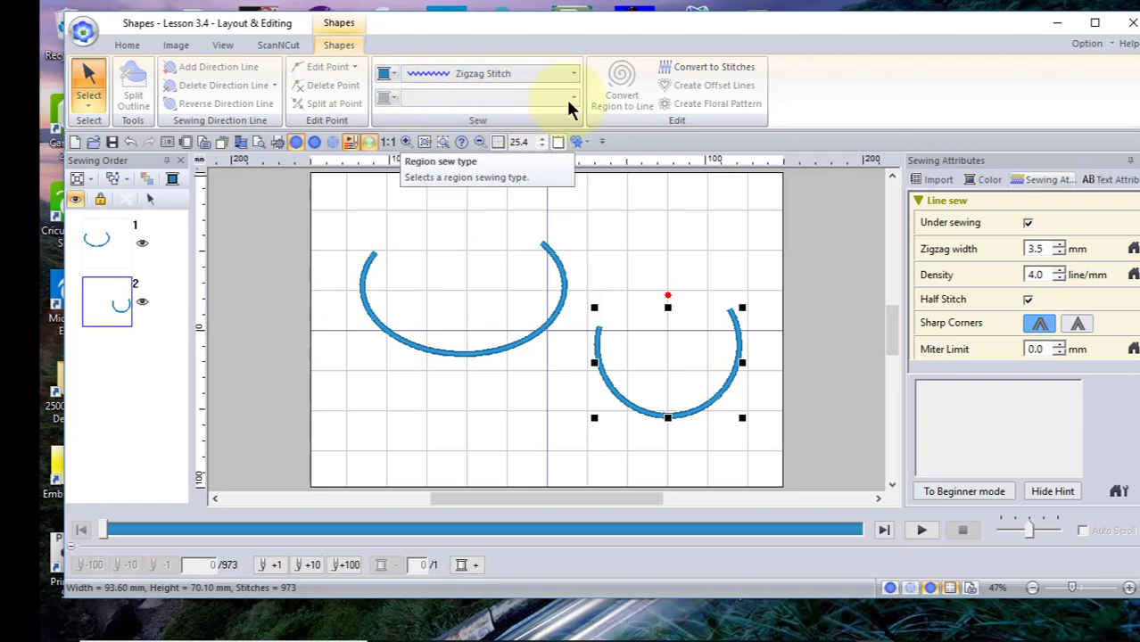
left_click(485, 409)
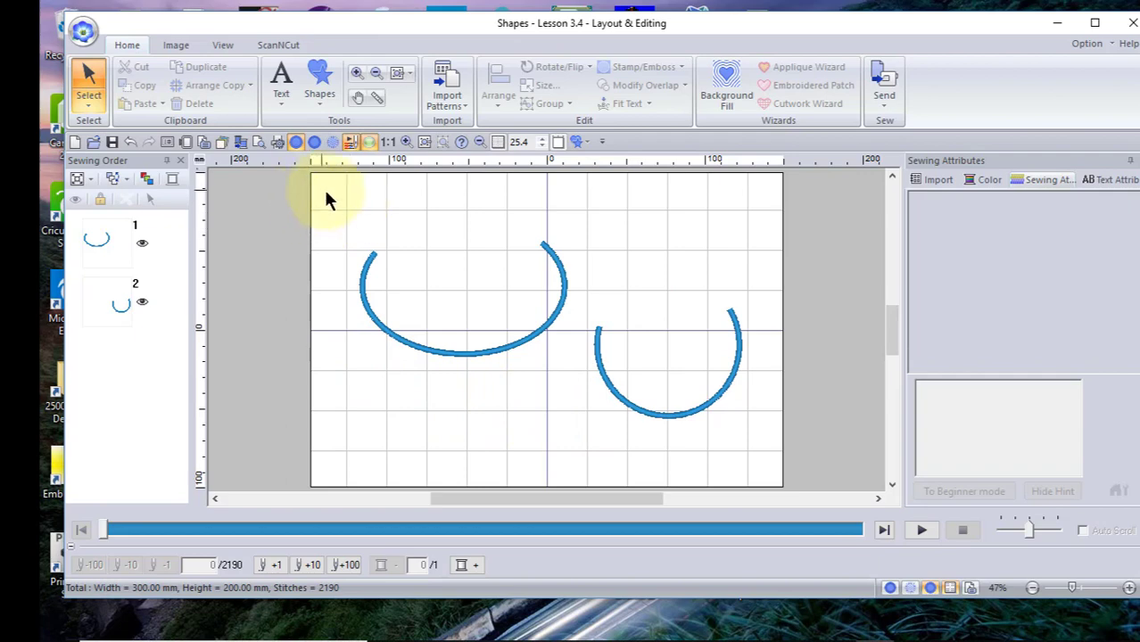
Delete both arcs, draw an elliptical fan about 130 mm wide and 87 mm high with a narrow notch at its top, and deselect it.
left_click_drag(321, 187, 793, 434)
key("Delete")
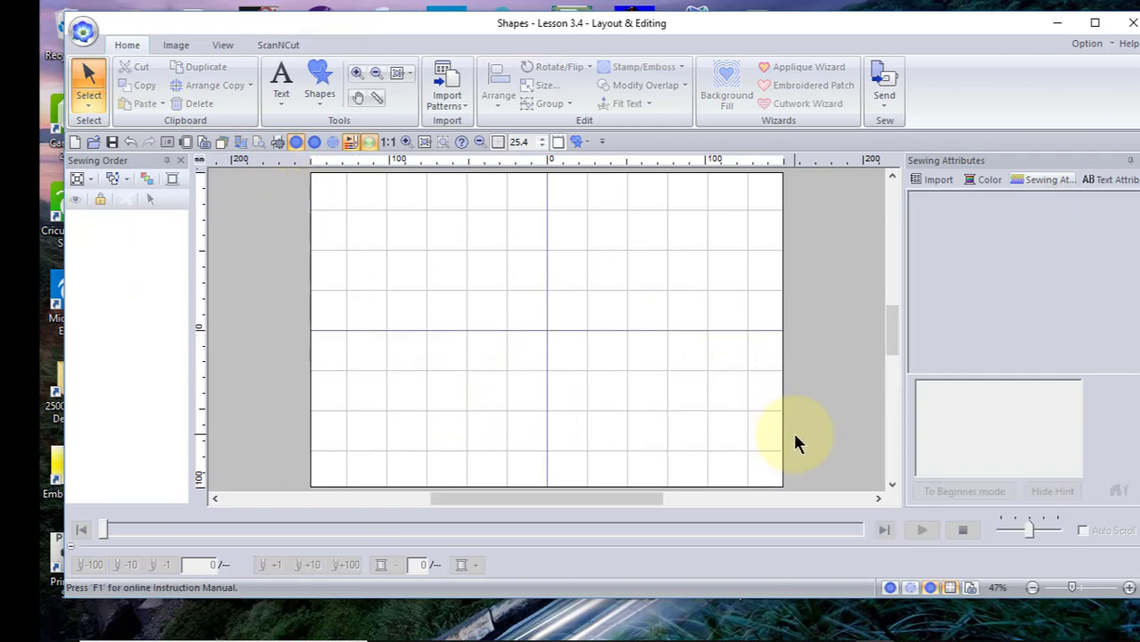
left_click(321, 79)
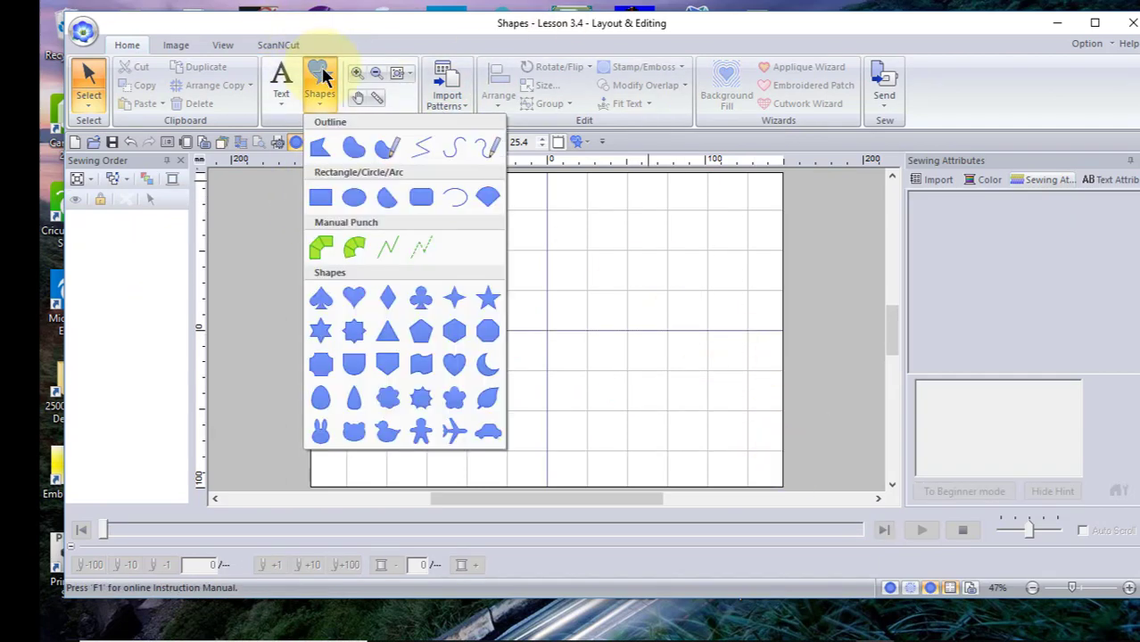
left_click(490, 198)
left_click_drag(354, 228, 555, 360)
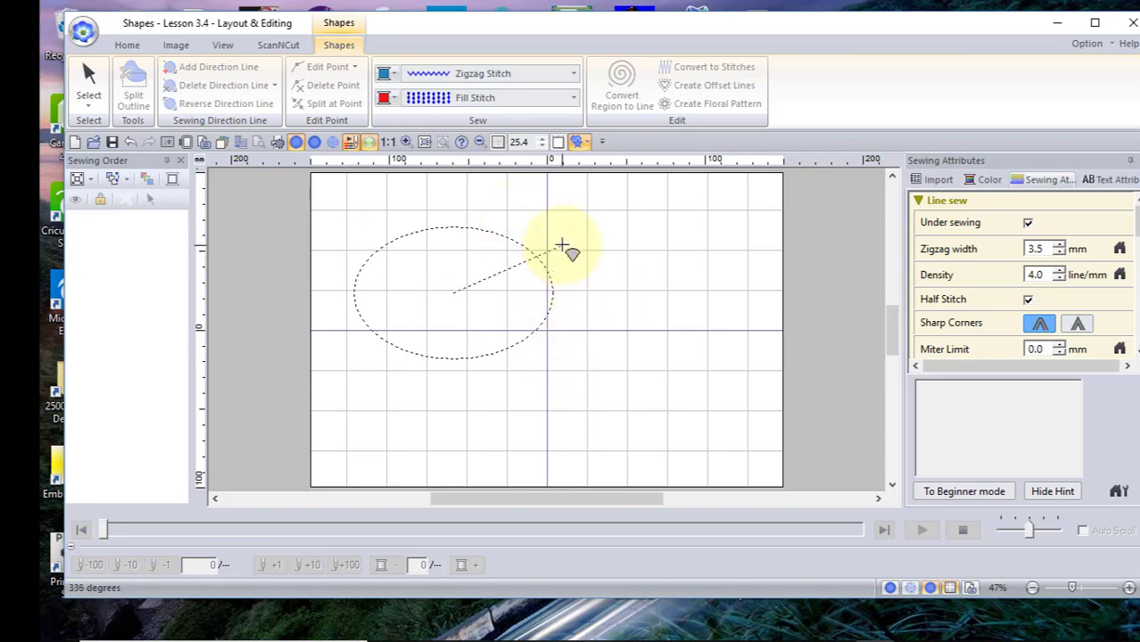
left_click(491, 182)
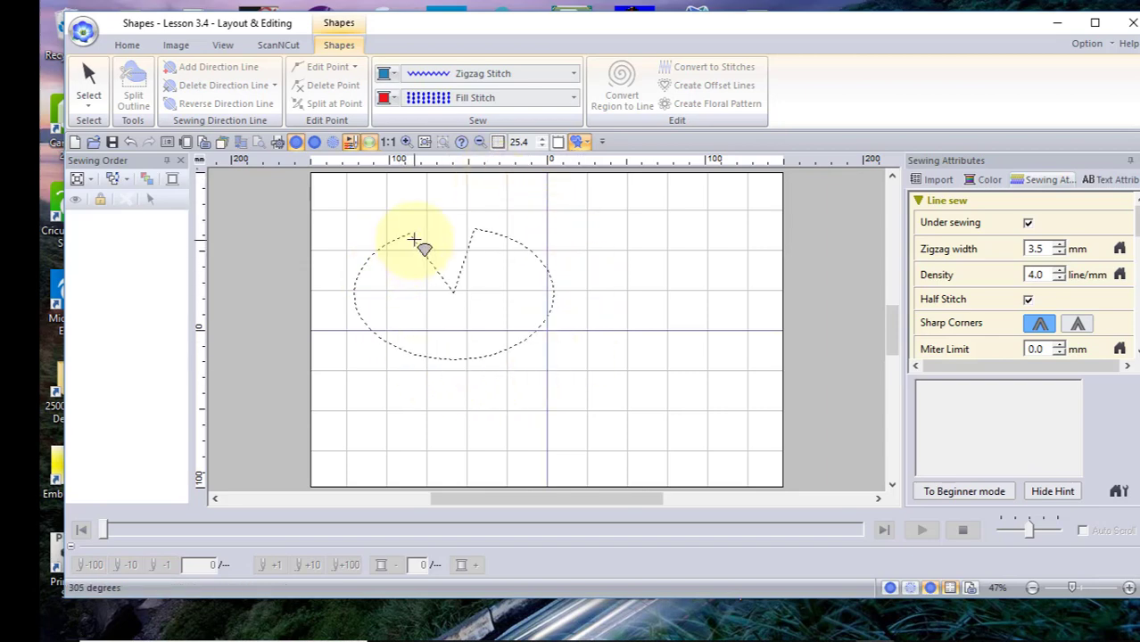
left_click(413, 239)
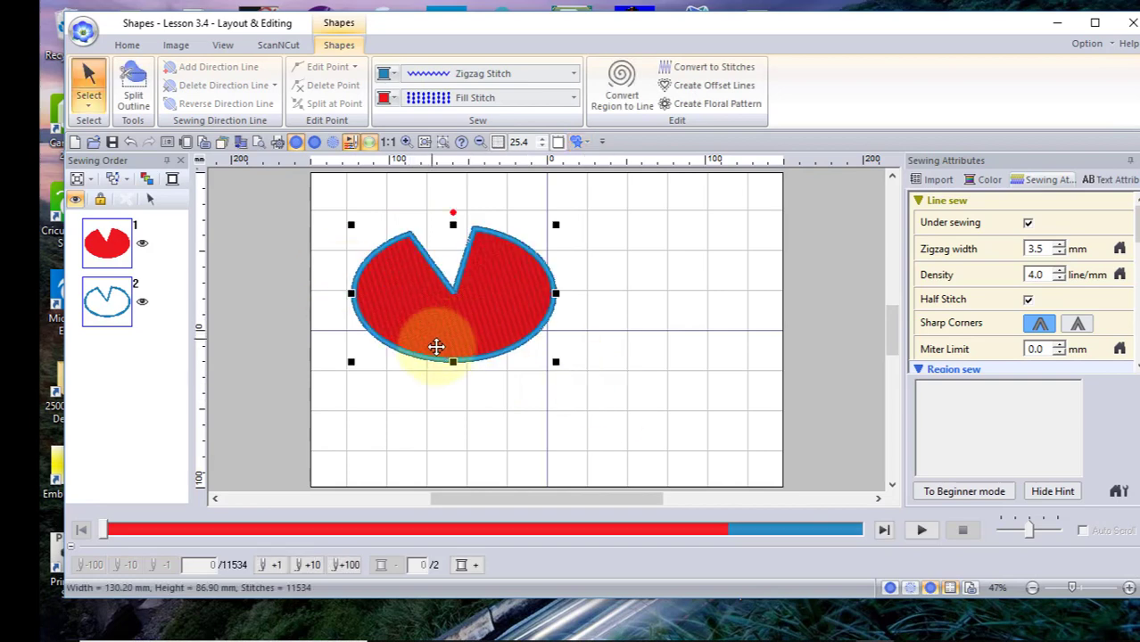
left_click(622, 239)
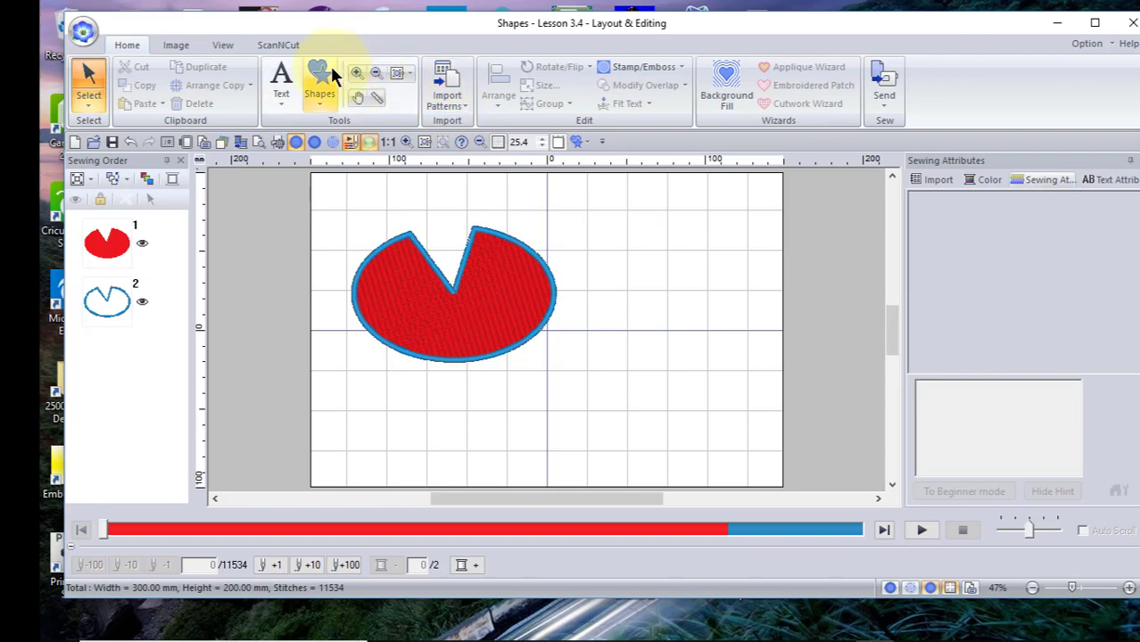
Draw a wedge-shaped circular fan about 61 mm wide and 54 mm high to the right of the large fan and deselect it.
left_click(319, 77)
left_click(487, 196)
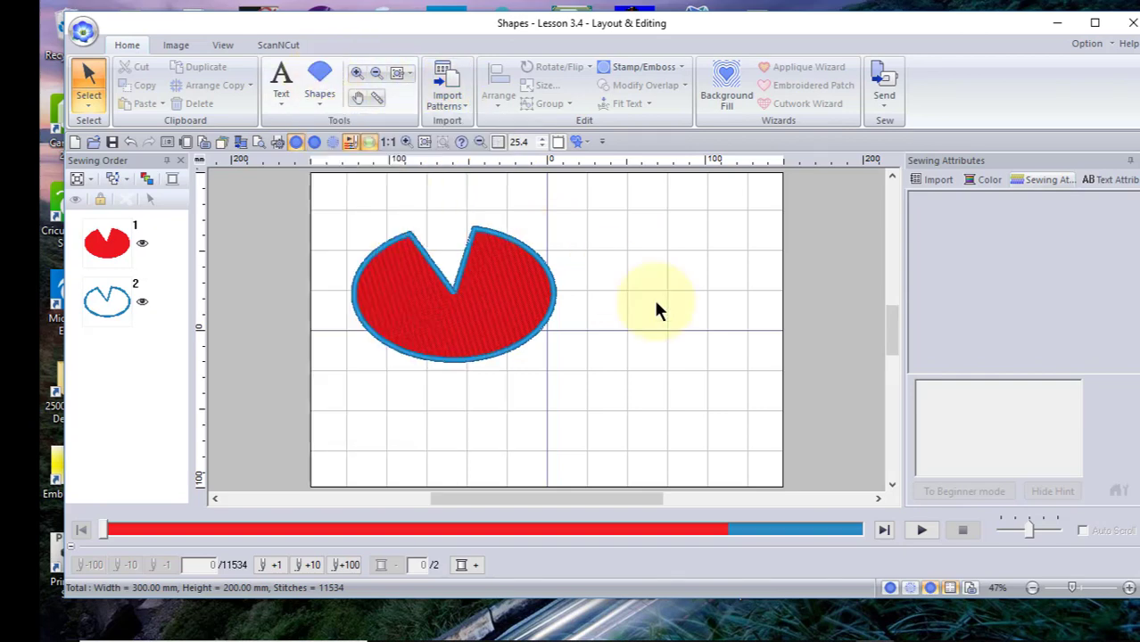
left_click_drag(615, 236, 733, 401)
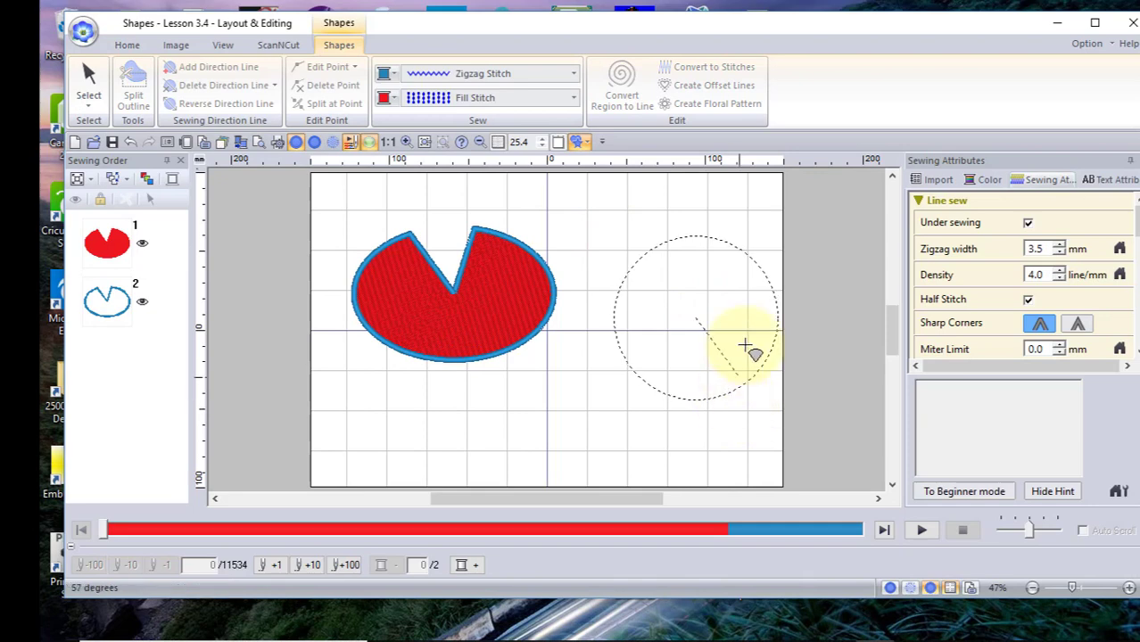
left_click(756, 374)
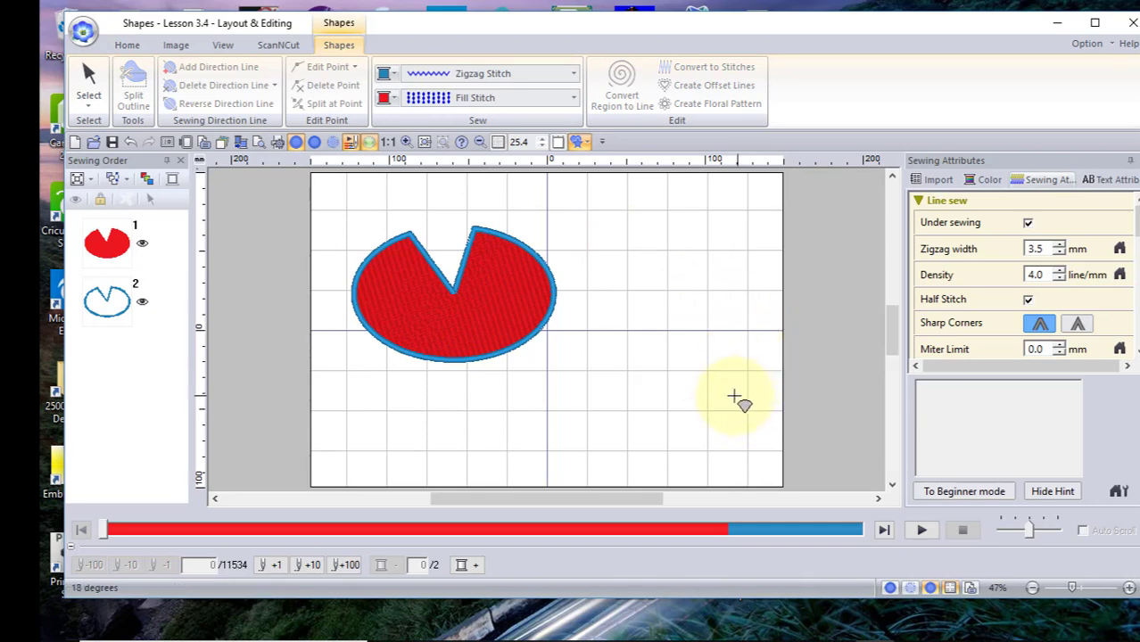
left_click(669, 392)
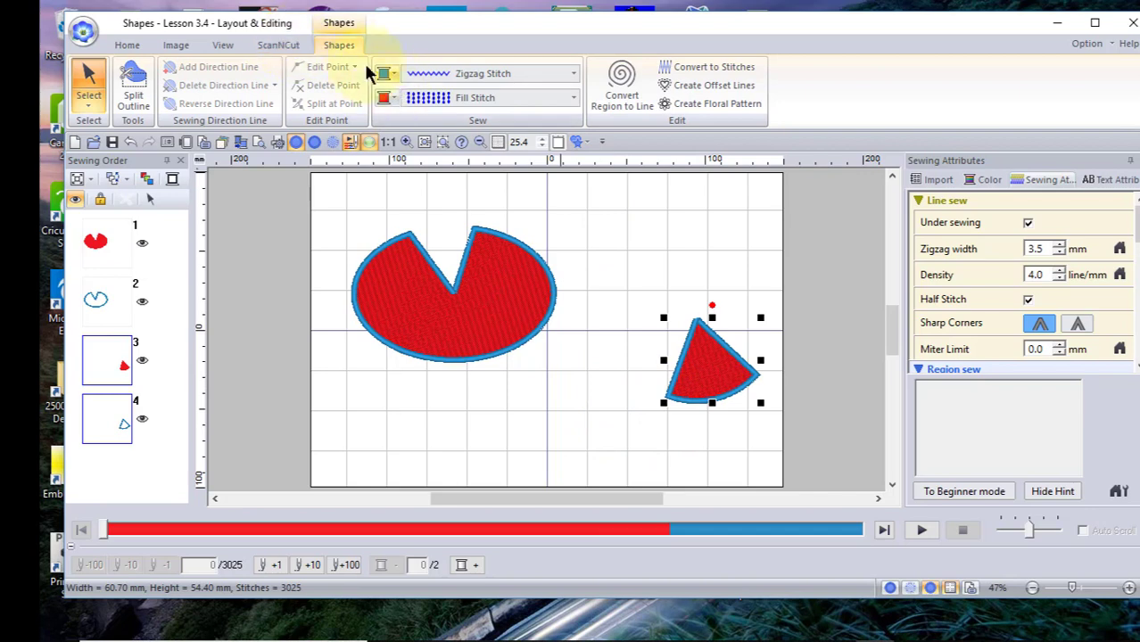
left_click(598, 252)
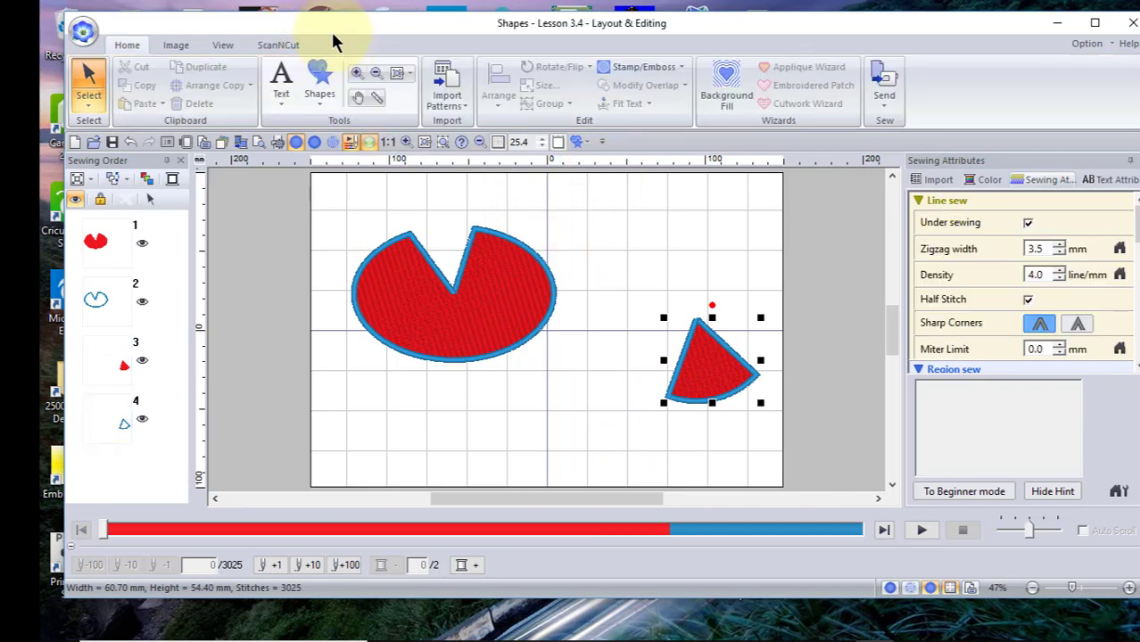
left_click(319, 85)
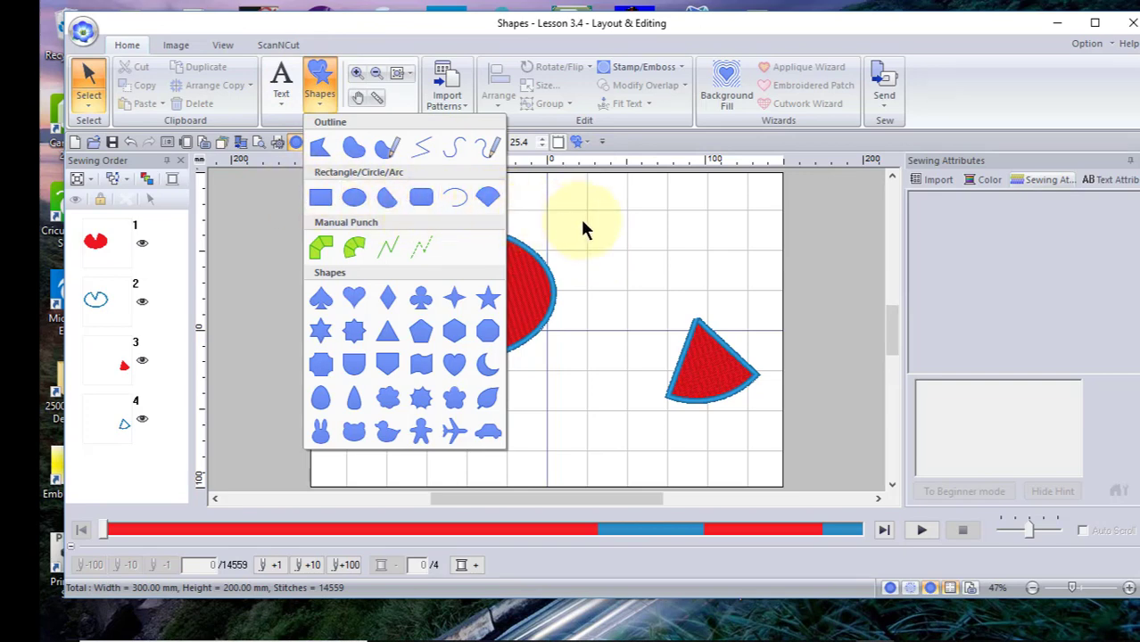
left_click(646, 246)
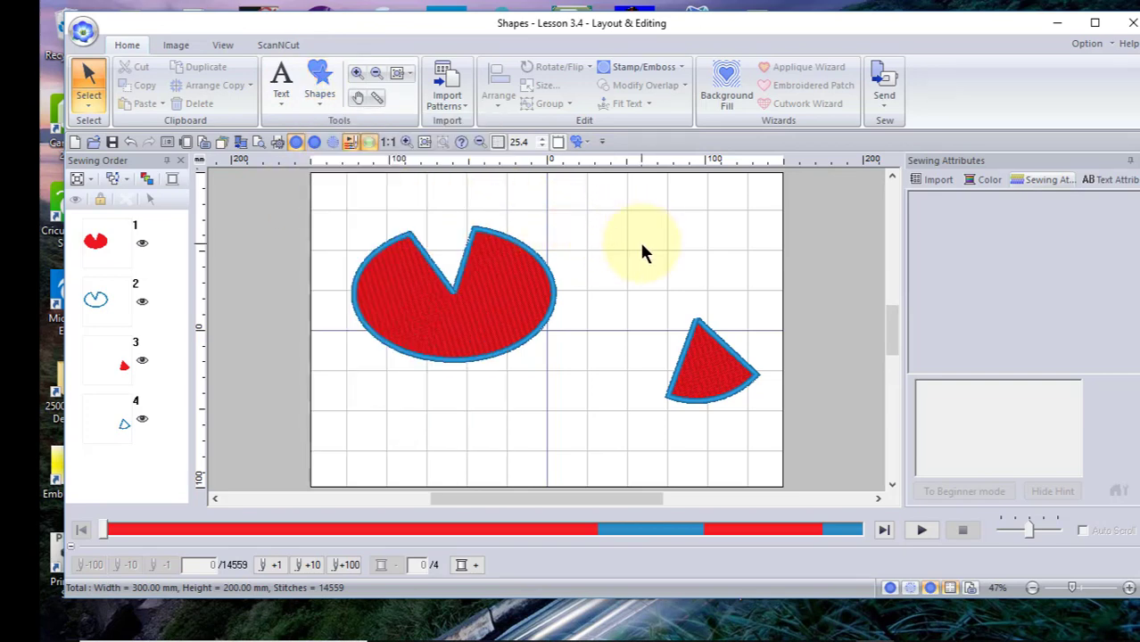